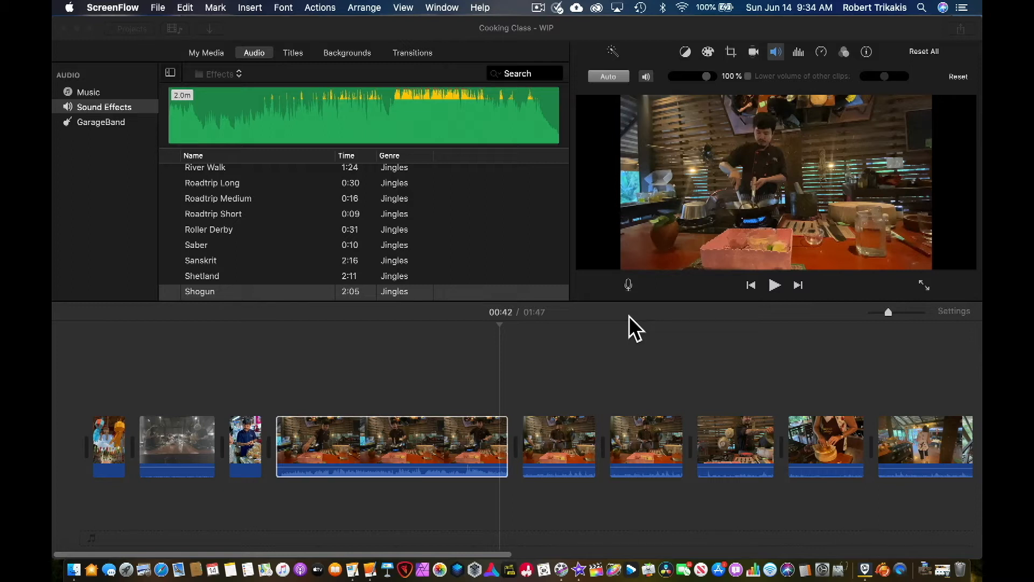
Step: Select the long cooking clip and switch its automatic loudness improvement off and back on
left_click(417, 374)
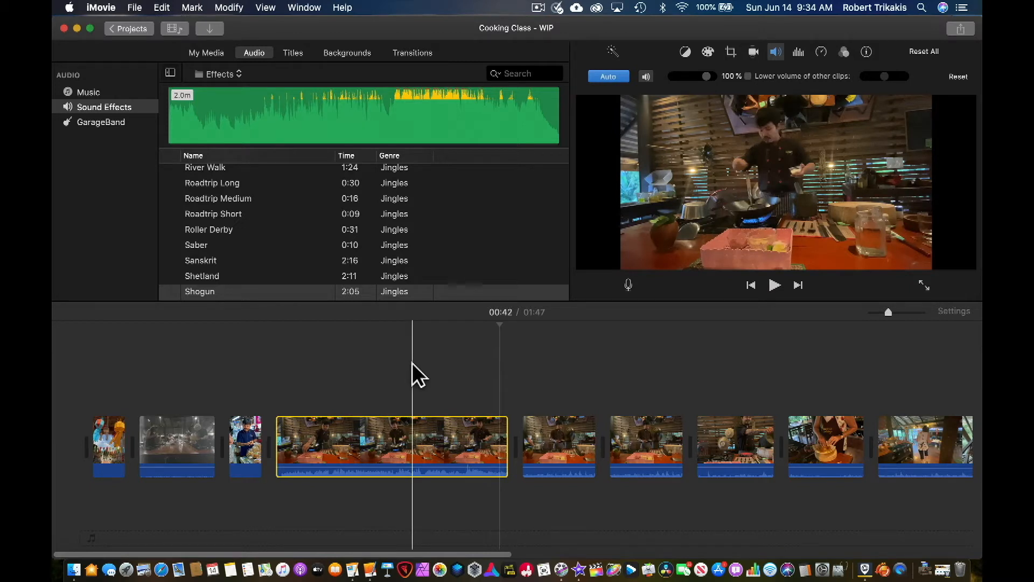
left_click(449, 443)
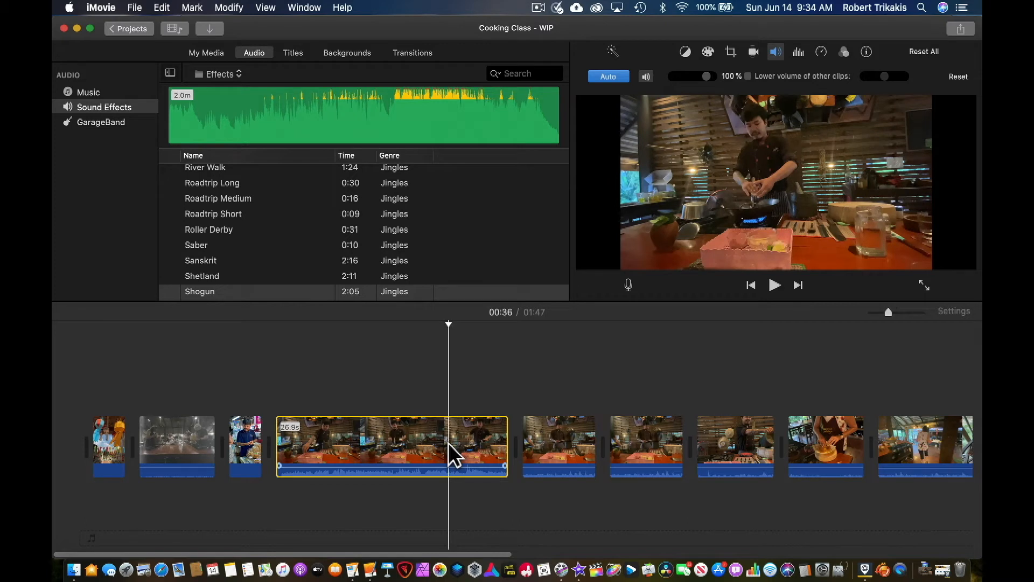
left_click(776, 52)
left_click(776, 52)
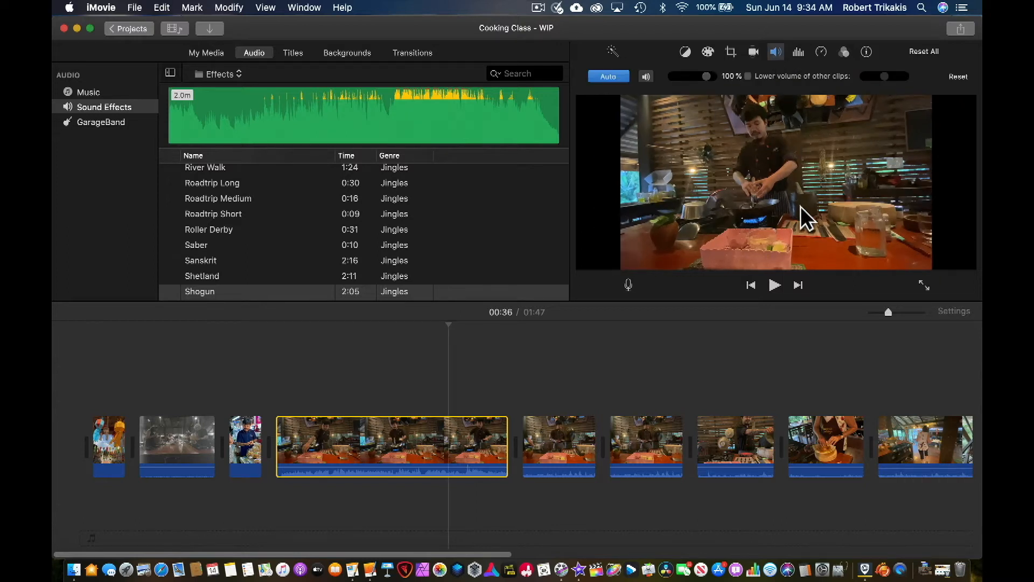
left_click(608, 79)
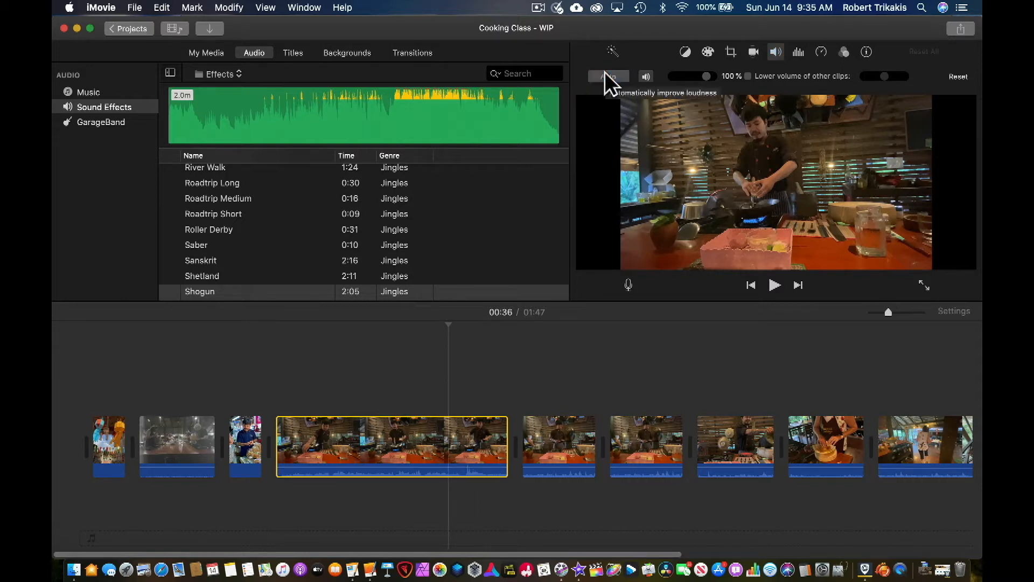
left_click(608, 79)
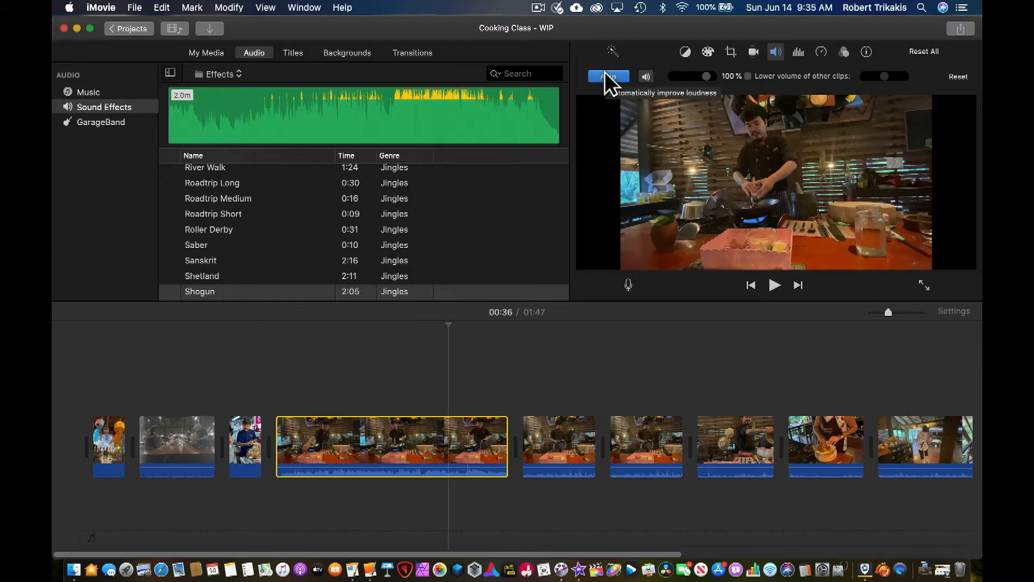
left_click(609, 79)
left_click(608, 79)
Step: Raise the long cooking clip's audio volume to 400% in the timeline
mouse_move(706, 78)
left_mouse_down()
mouse_move(694, 79)
mouse_move(708, 79)
left_mouse_up()
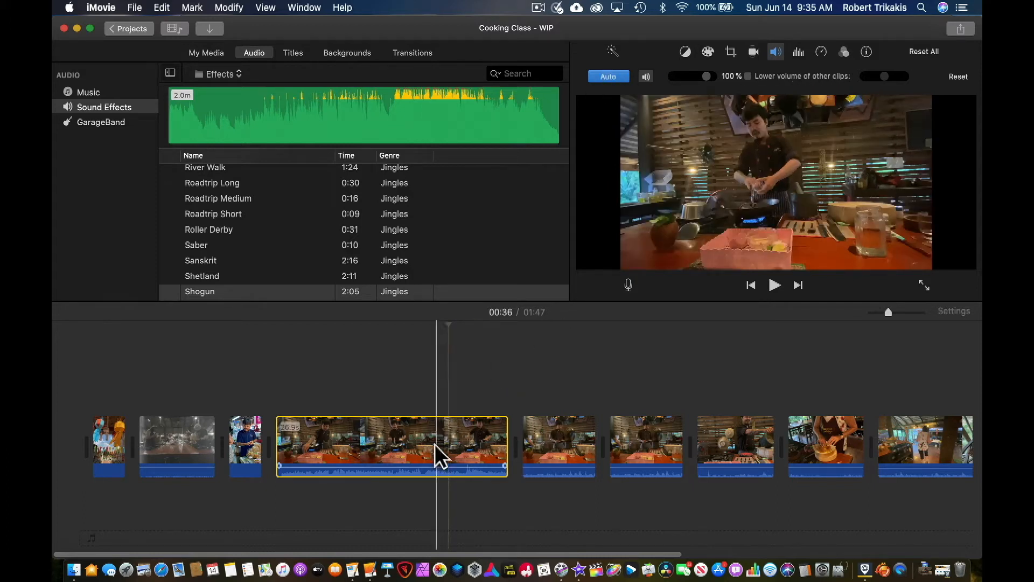
left_click(403, 445)
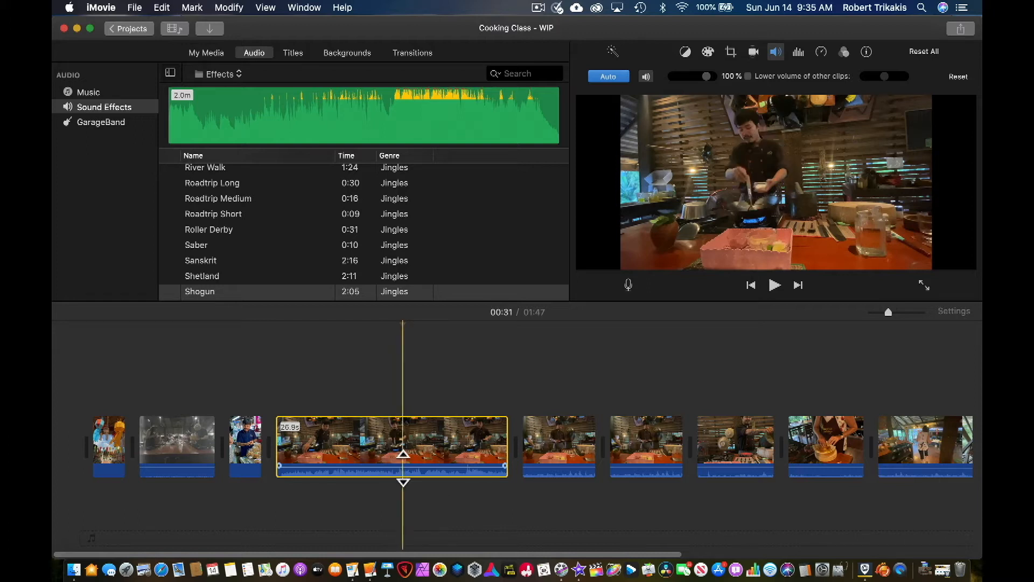
left_click_drag(406, 469, 409, 445)
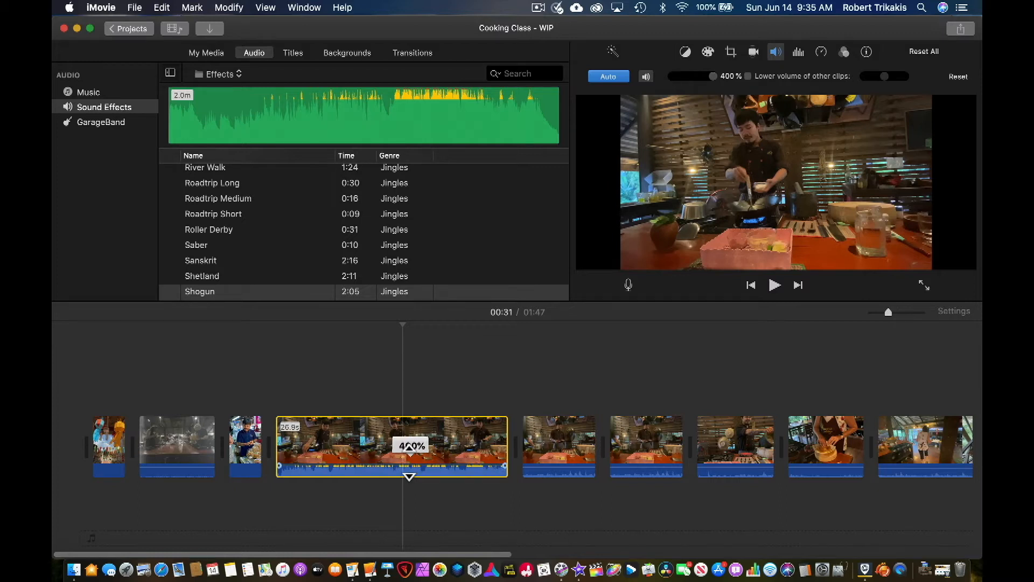
left_click_drag(409, 446, 410, 447)
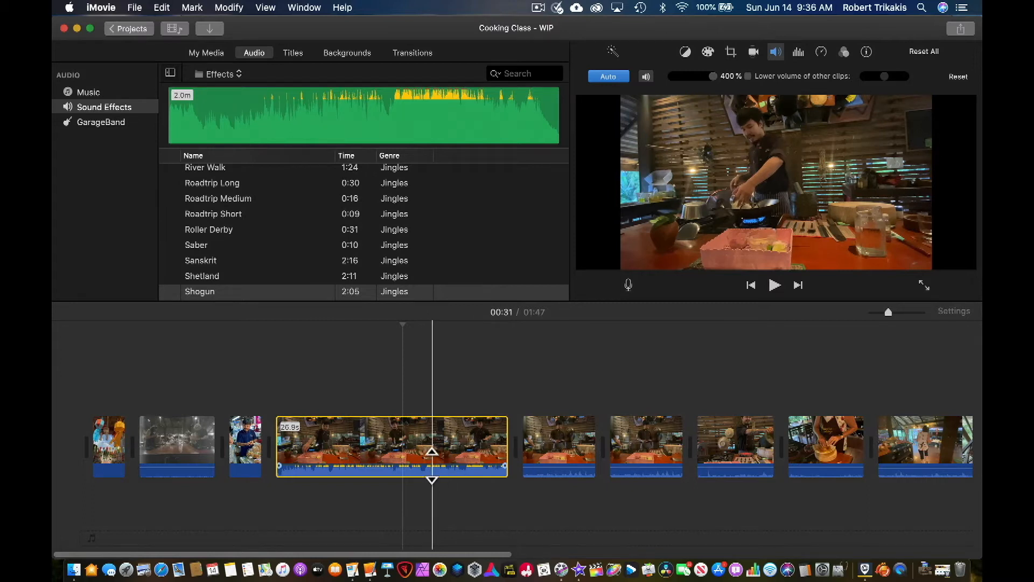
Step: Set the long cooking clip's volume to 99%
left_click(448, 467)
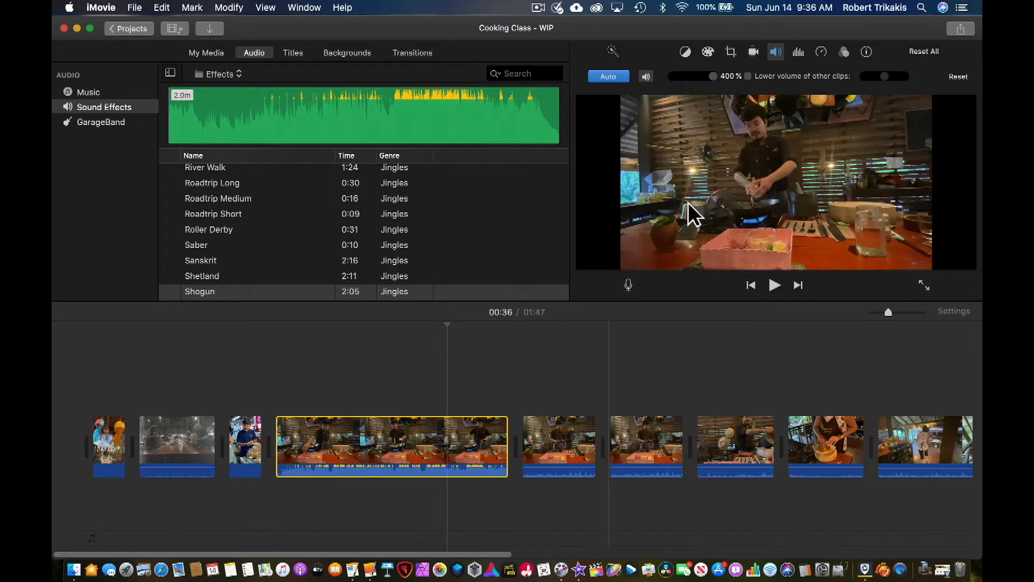
left_click(699, 76)
left_click_drag(697, 76, 706, 77)
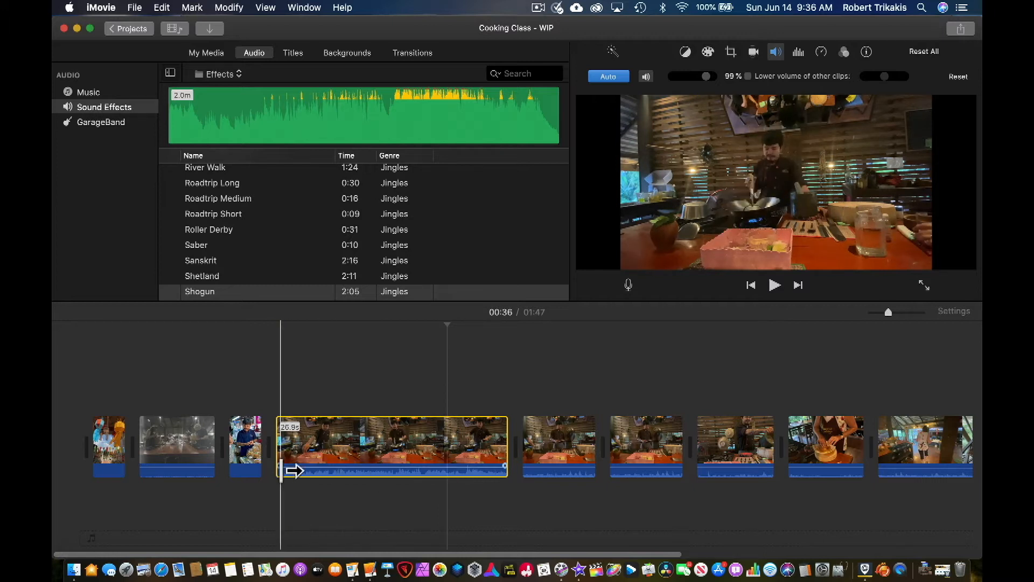
Step: Try the audio fade-in and fade-out handles at the start and end of the long cooking clip
mouse_move(278, 466)
left_mouse_down()
mouse_move(330, 467)
mouse_move(274, 469)
mouse_move(285, 472)
left_mouse_up()
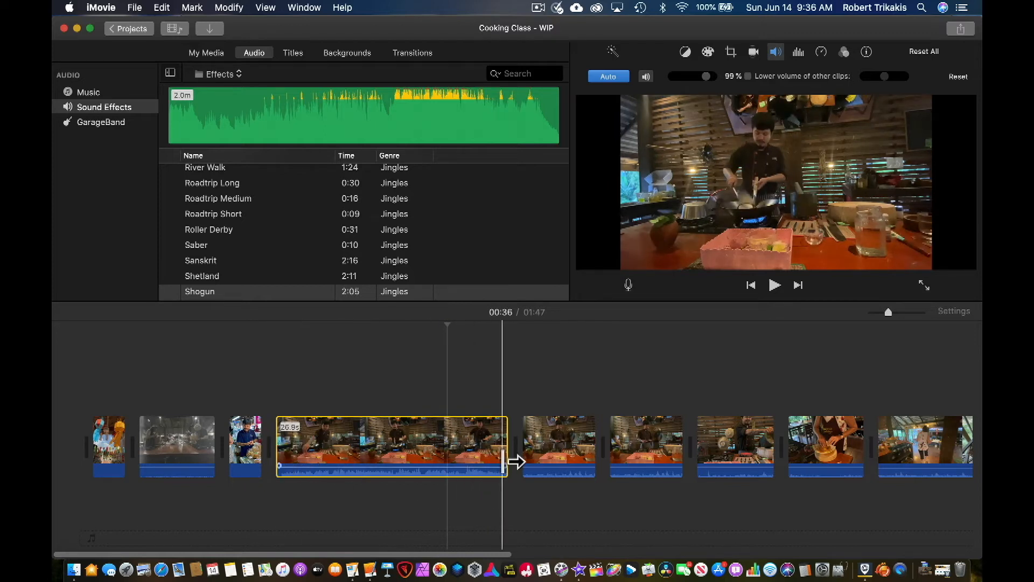
mouse_move(503, 466)
left_mouse_down()
mouse_move(463, 466)
mouse_move(506, 467)
left_mouse_up()
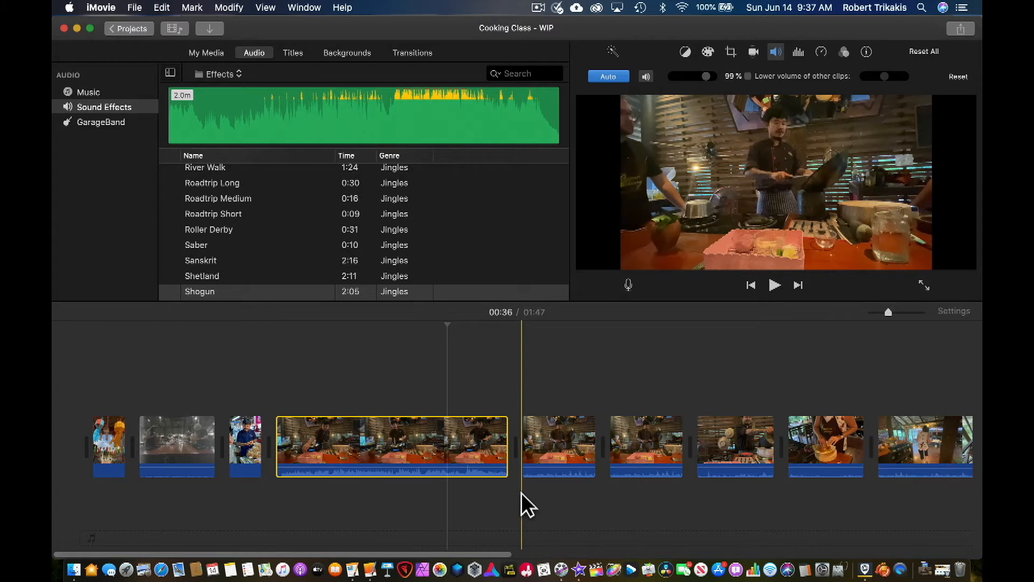
left_click(448, 337)
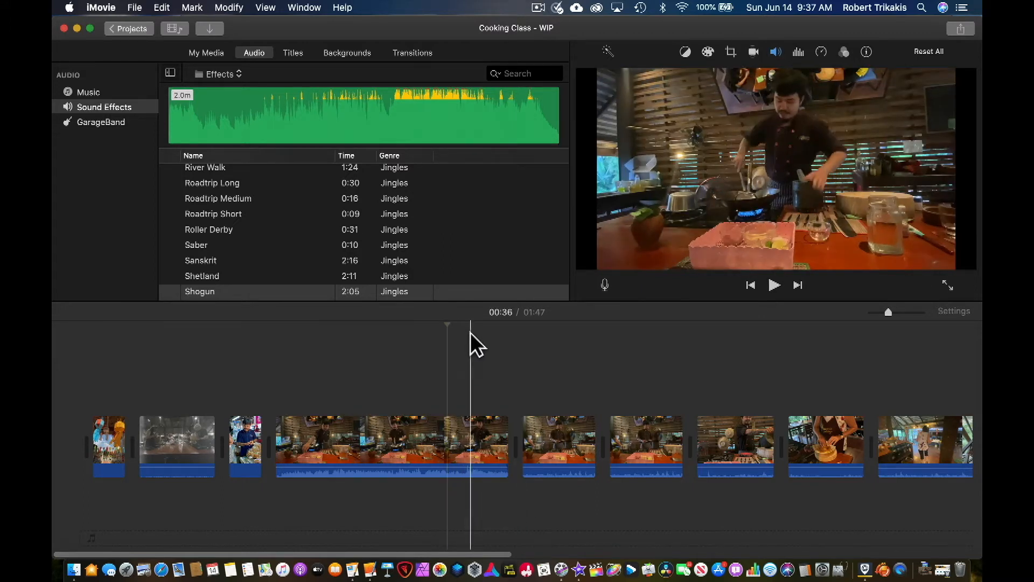
Step: Add three audio keyframes near the end of the long cooking clip and lower the middle one to dip the volume
left_click(468, 340)
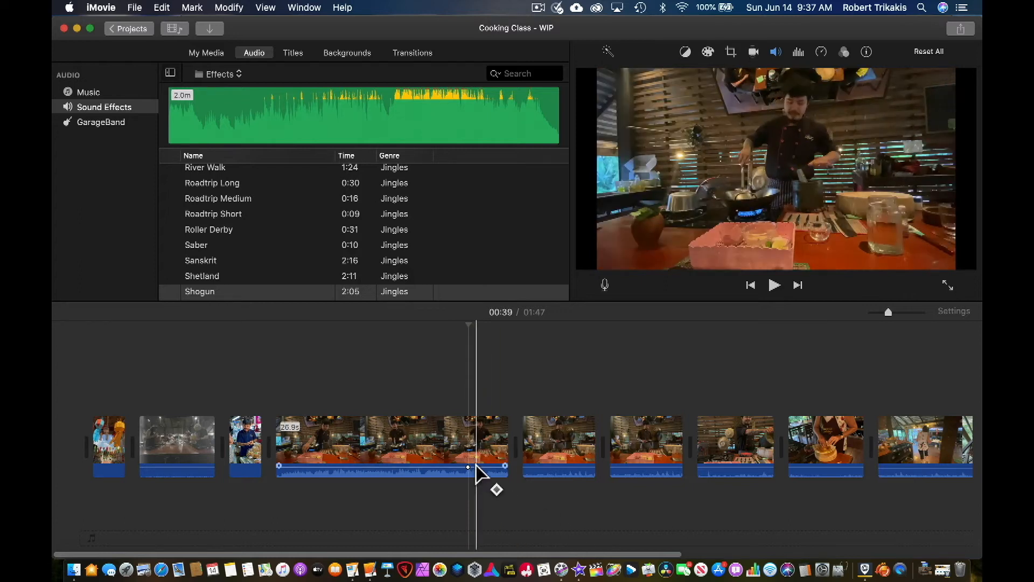
left_click(458, 468)
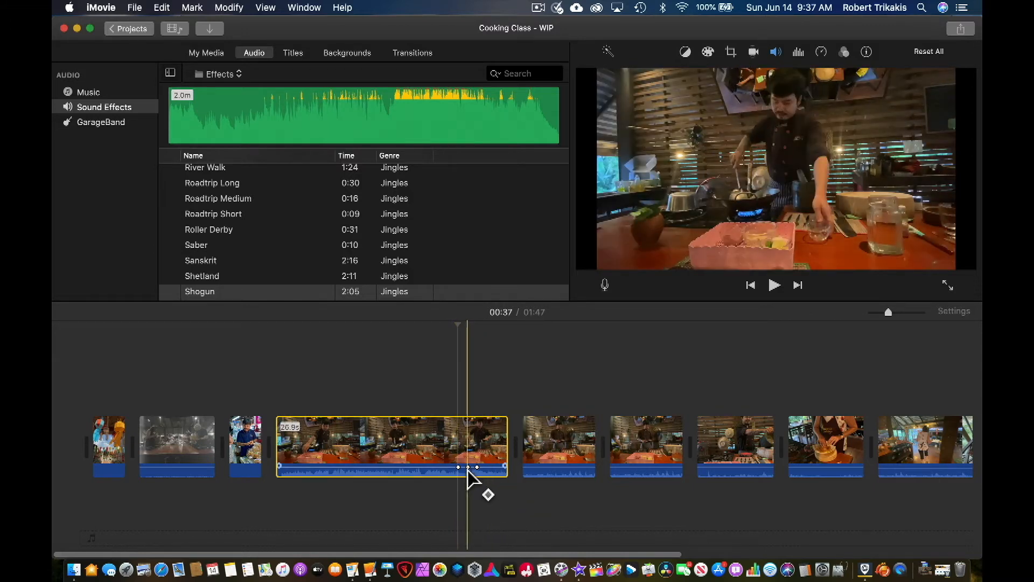
left_click_drag(468, 467, 468, 471)
left_click_drag(467, 473, 468, 472)
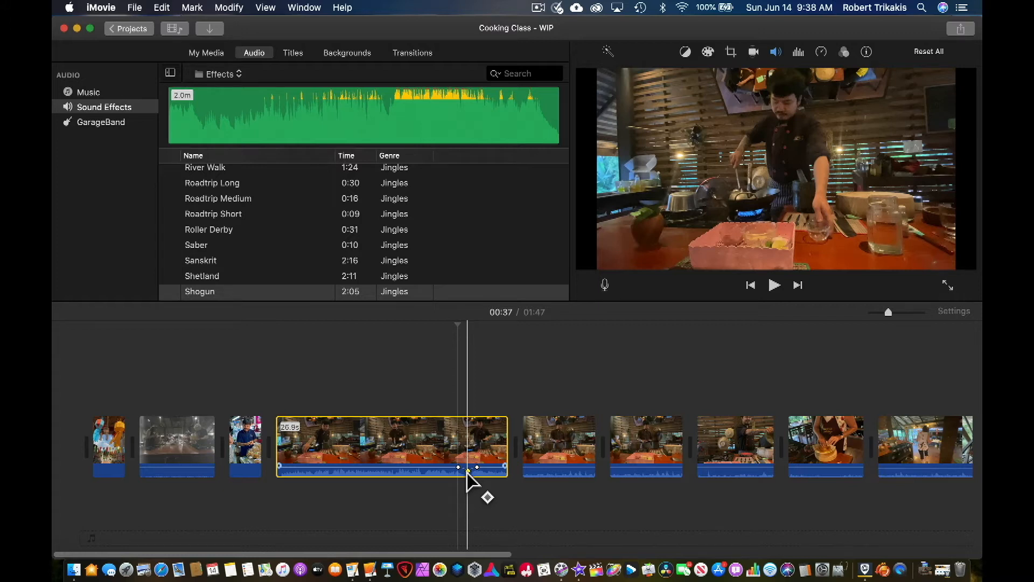
left_click(467, 471, "alt")
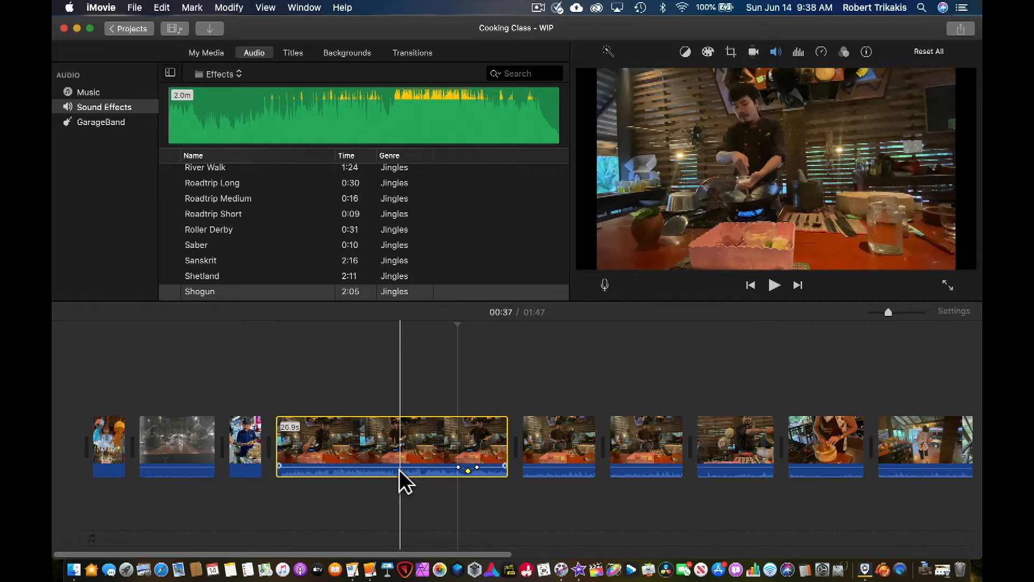
left_click_drag(401, 473, 423, 473)
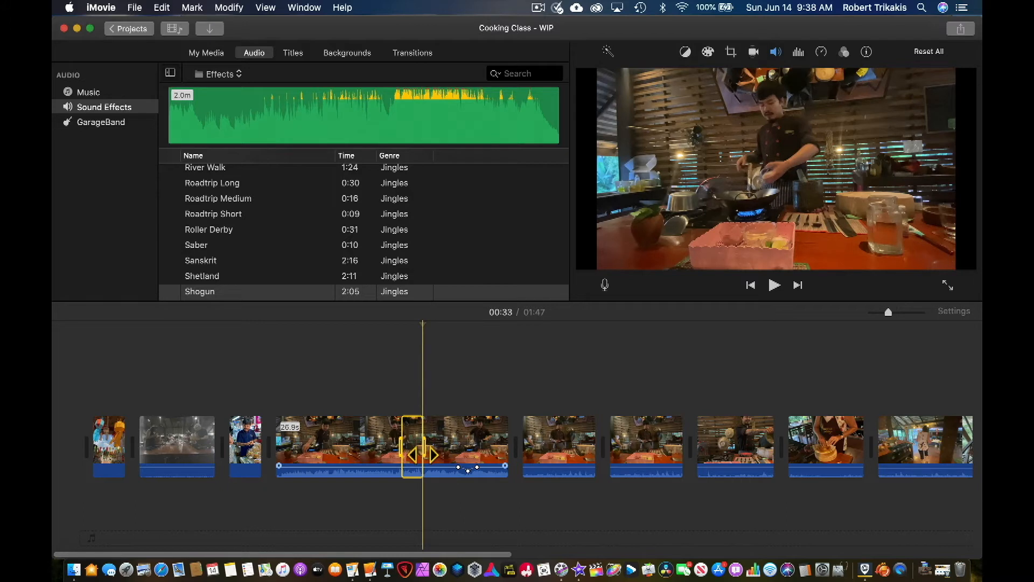
left_click(412, 469)
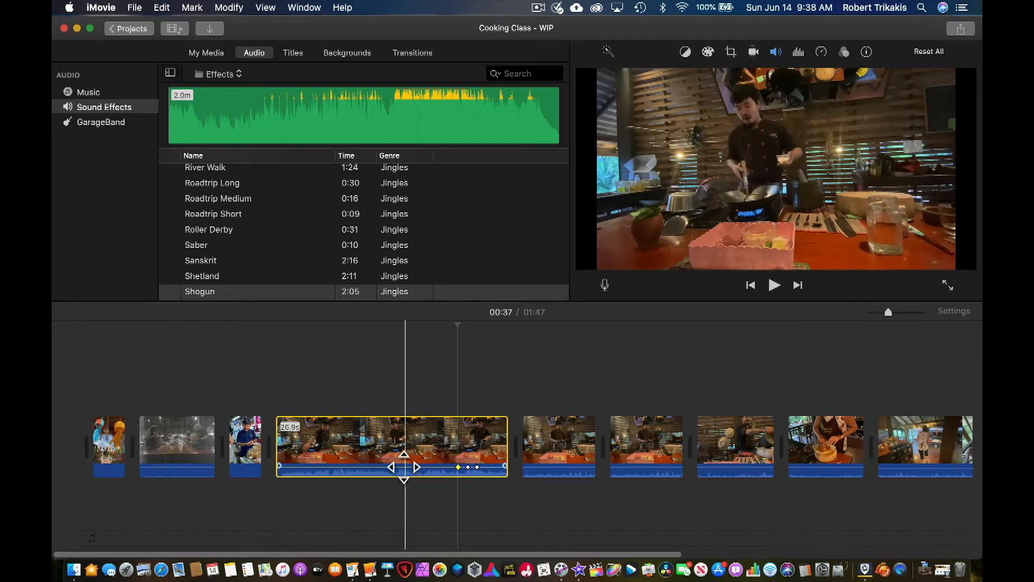
left_click(409, 473)
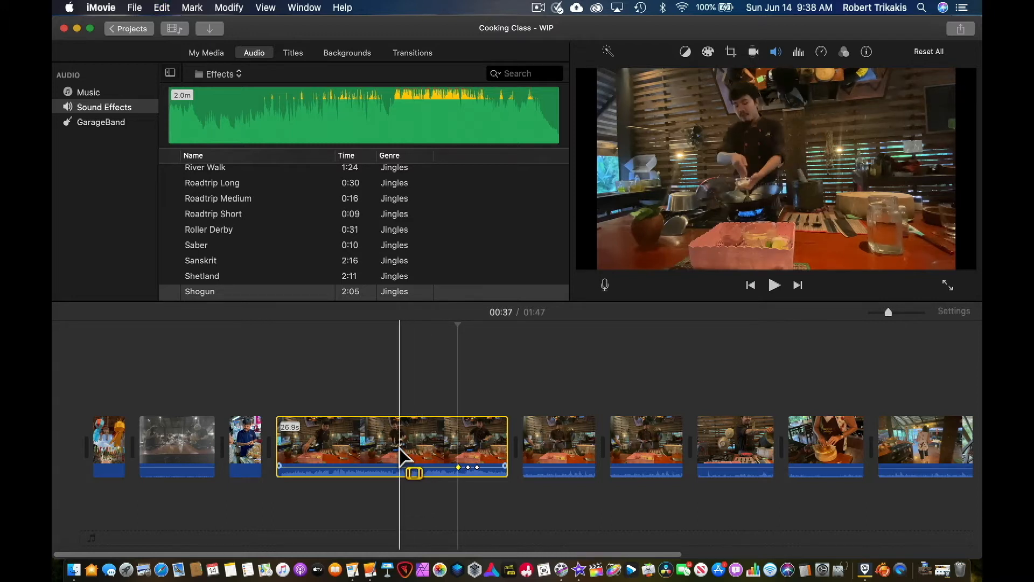
Step: Select a short range around the middle of the long cooking clip and adjust the audio volume of that section only
left_click_drag(397, 451, 424, 452)
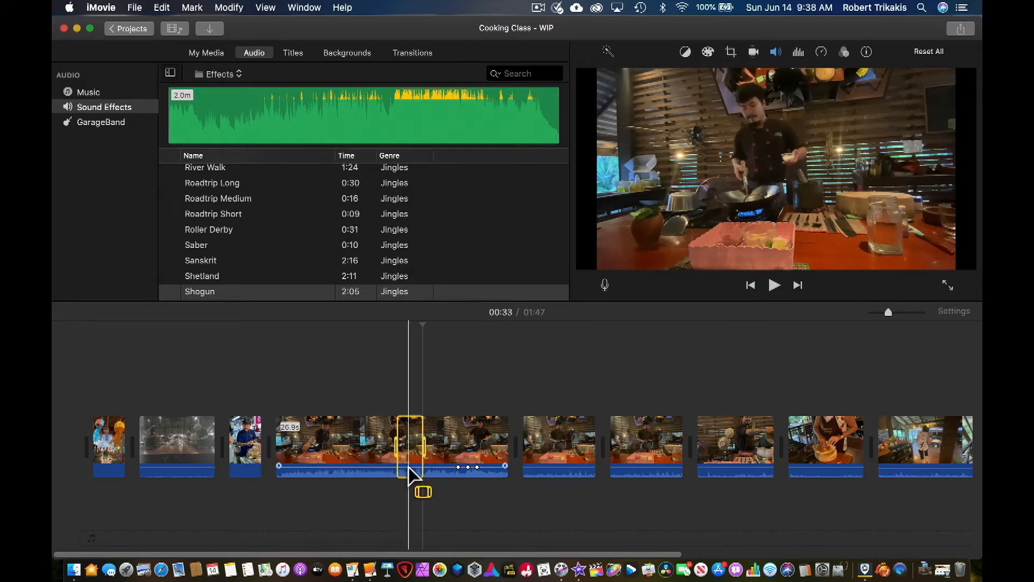
left_click(408, 468)
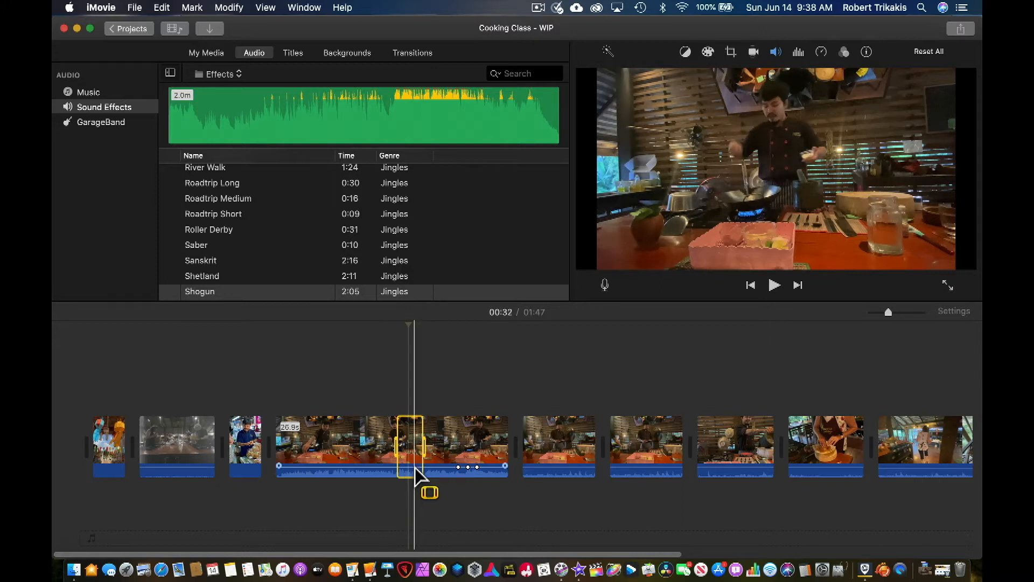
left_click(410, 467)
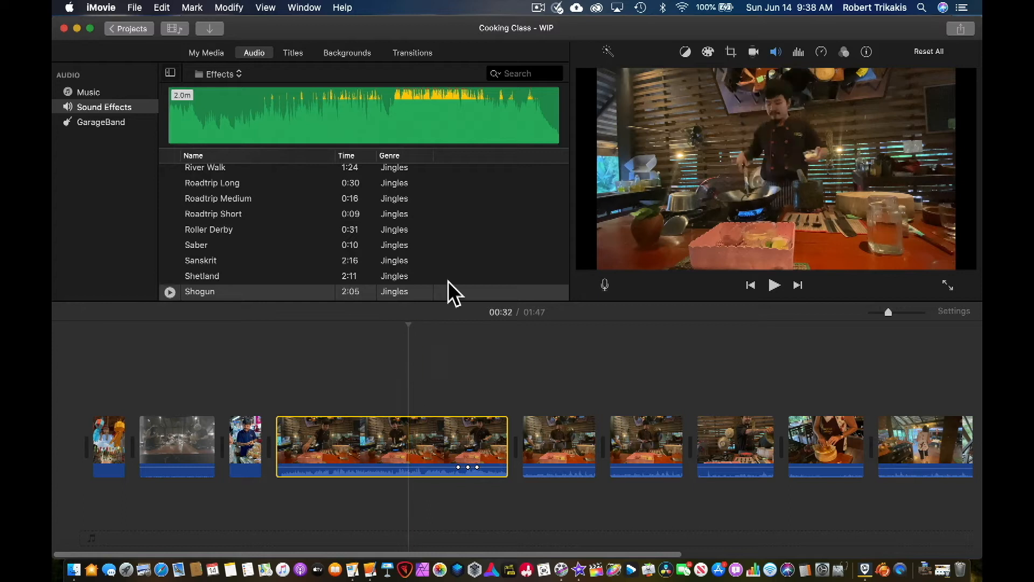
left_click(538, 7)
left_click(540, 49)
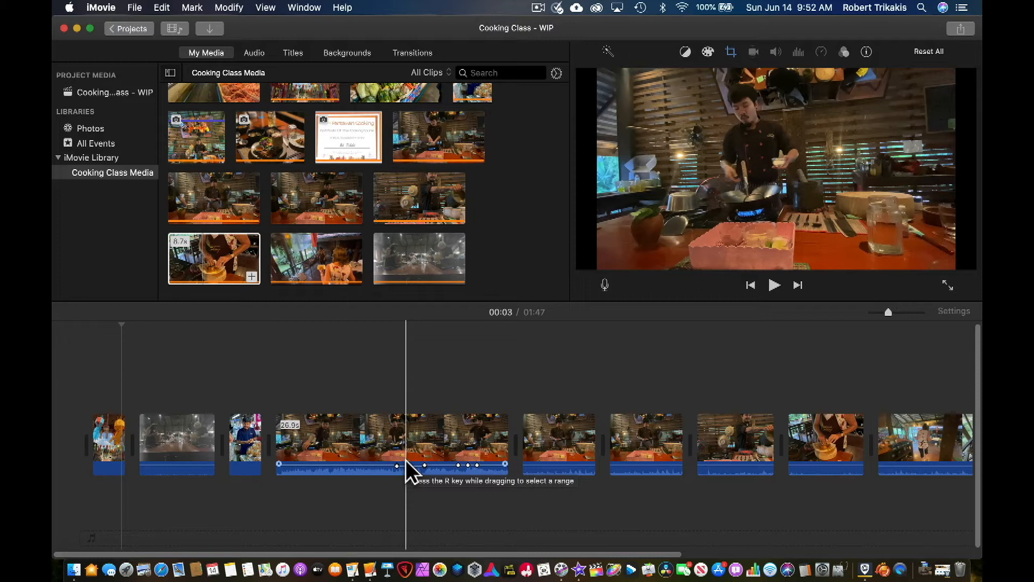
Step: Play a moment of the opening lantern clip in the timeline and pause it
left_click(843, 454)
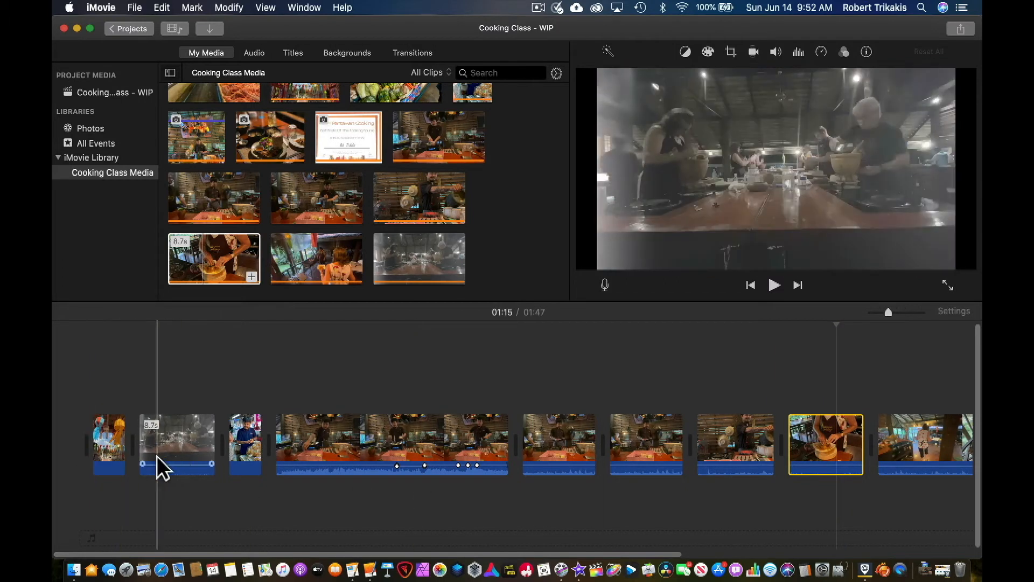
left_click(110, 464)
key("space")
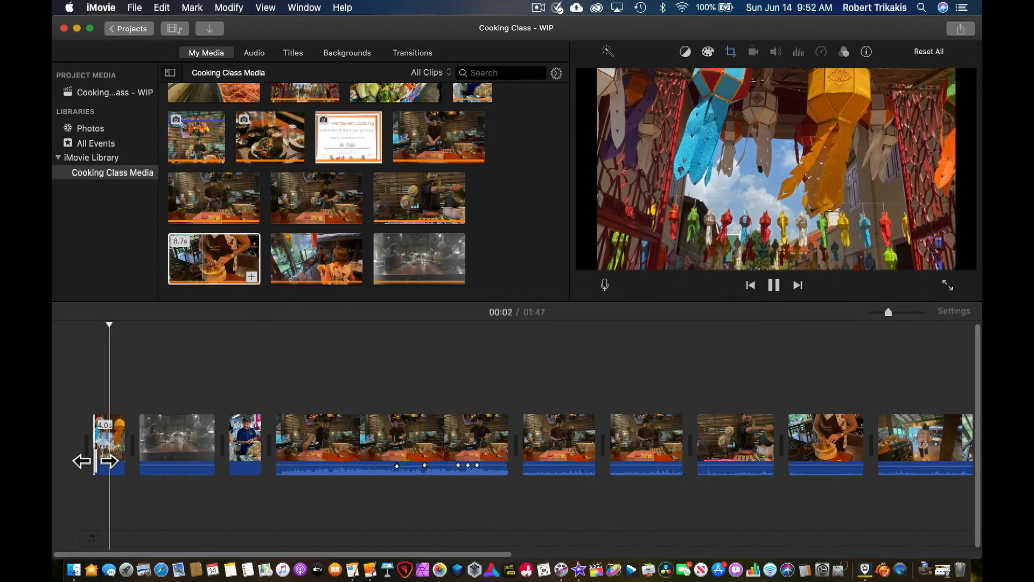
key("space")
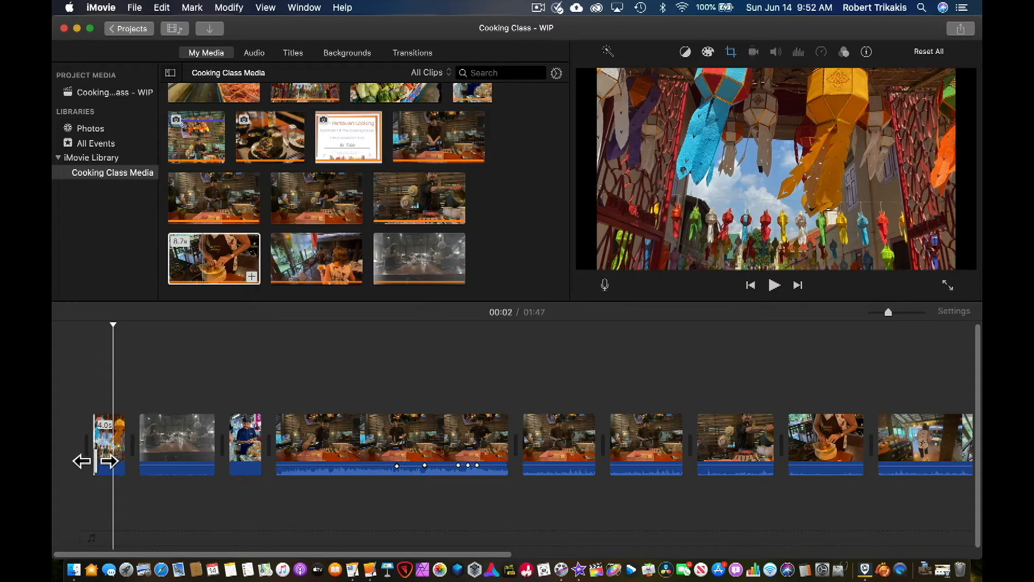
Step: Set the volume of the timeline clip of hands mixing food in a bowl to 141%
left_click(834, 440)
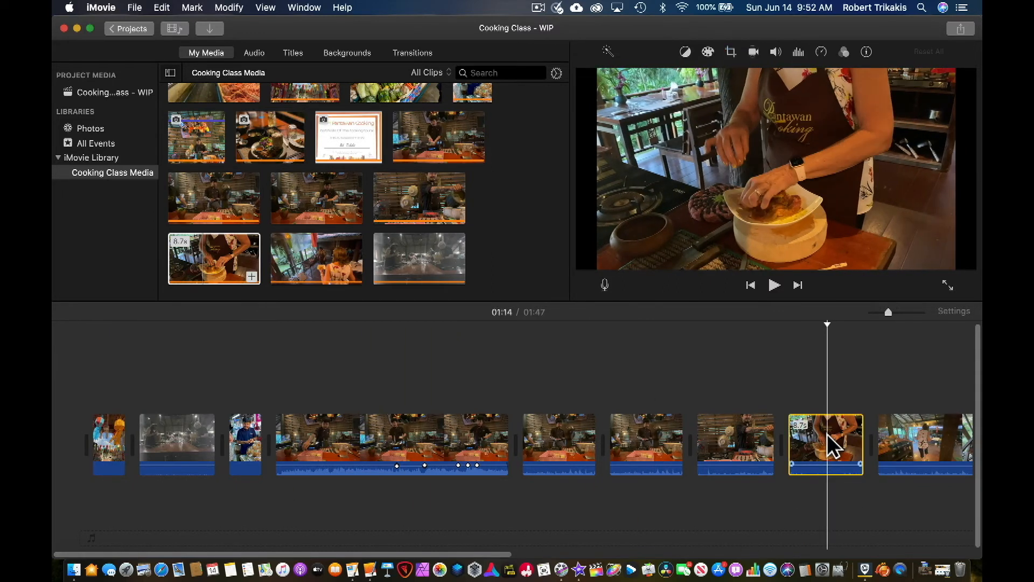
left_click(777, 52)
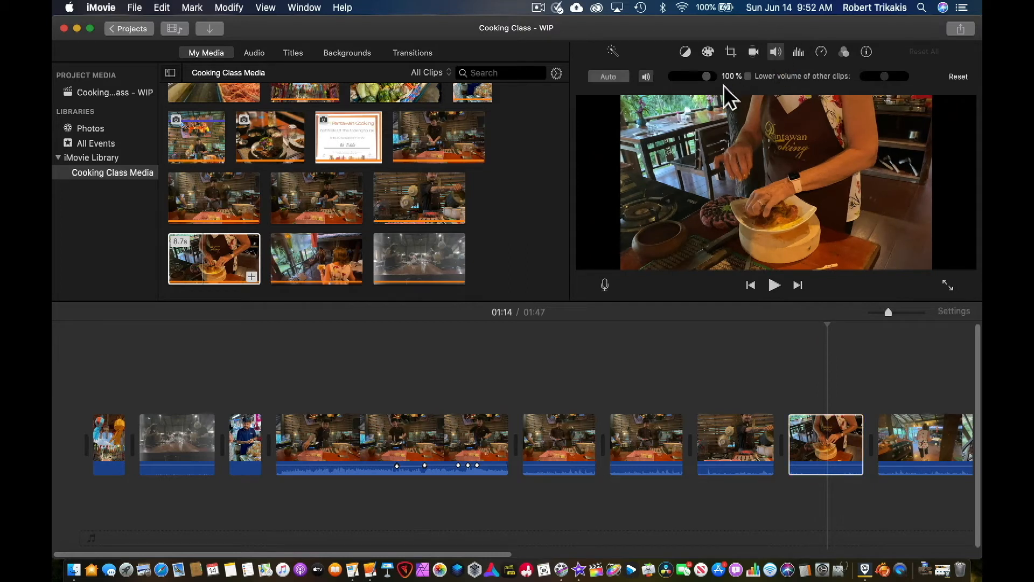
left_click_drag(710, 76, 711, 77)
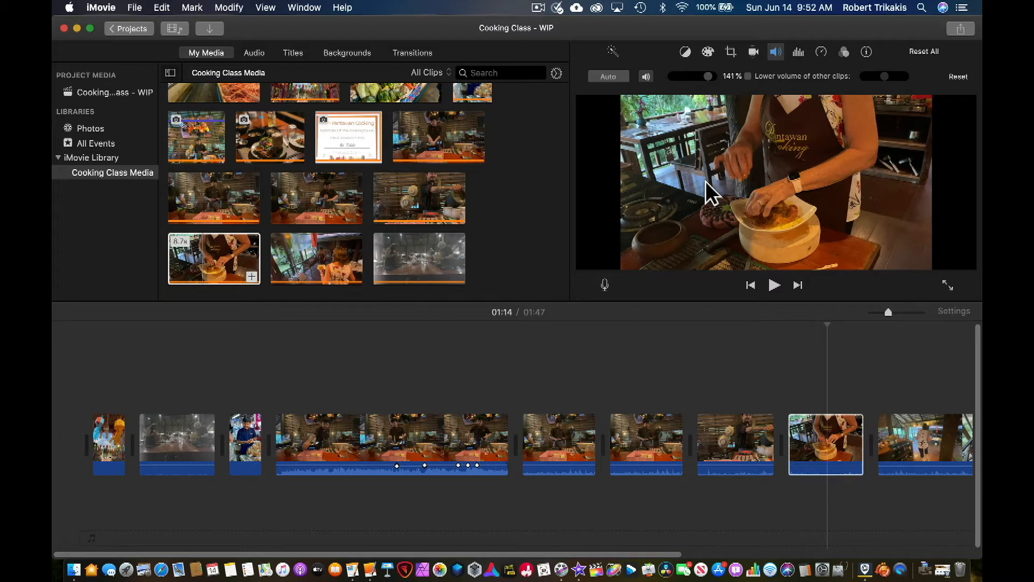
Step: Play back the bowl-mixing clip at a raised system volume to judge its sound, and show its volume controls
key("space")
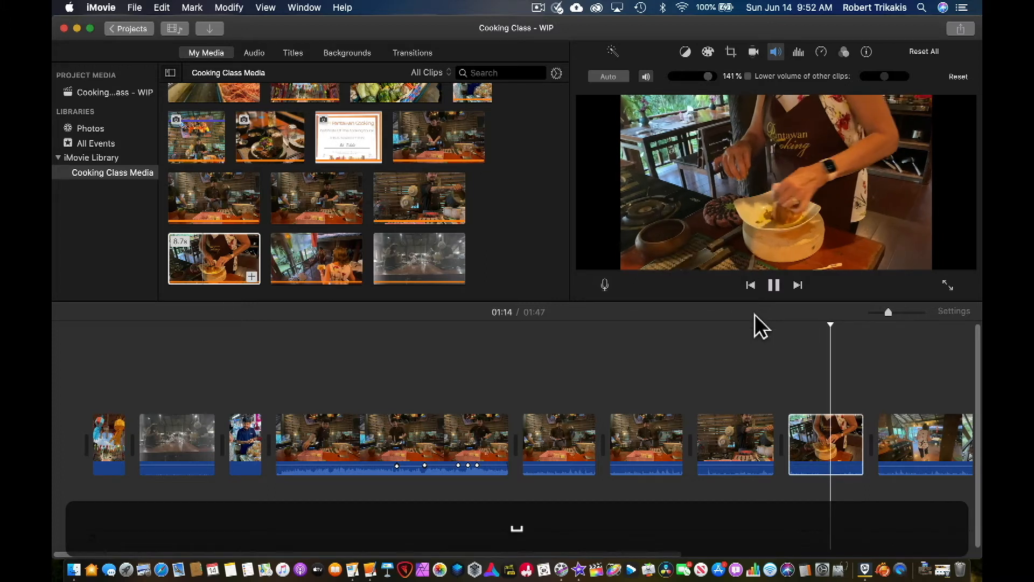
key("space")
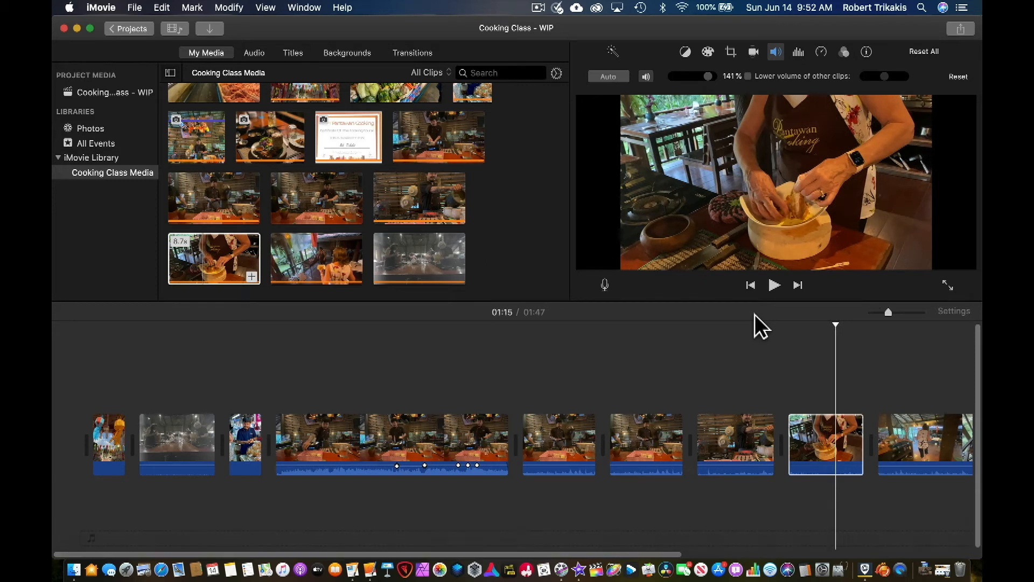
key("XF86AudioRaiseVolume")
key("space")
key("space")
left_click(807, 410)
key("space")
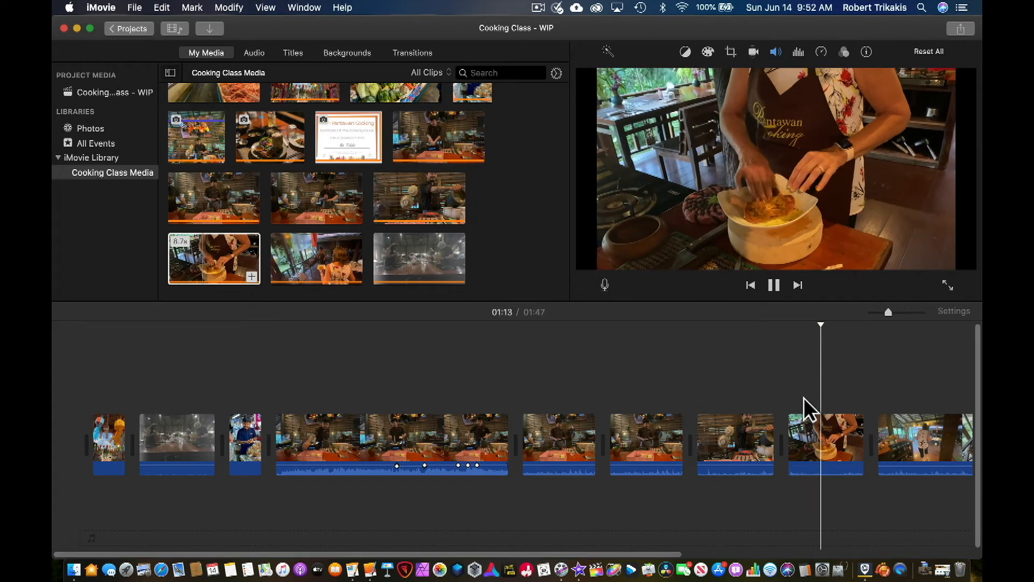
left_click(774, 52)
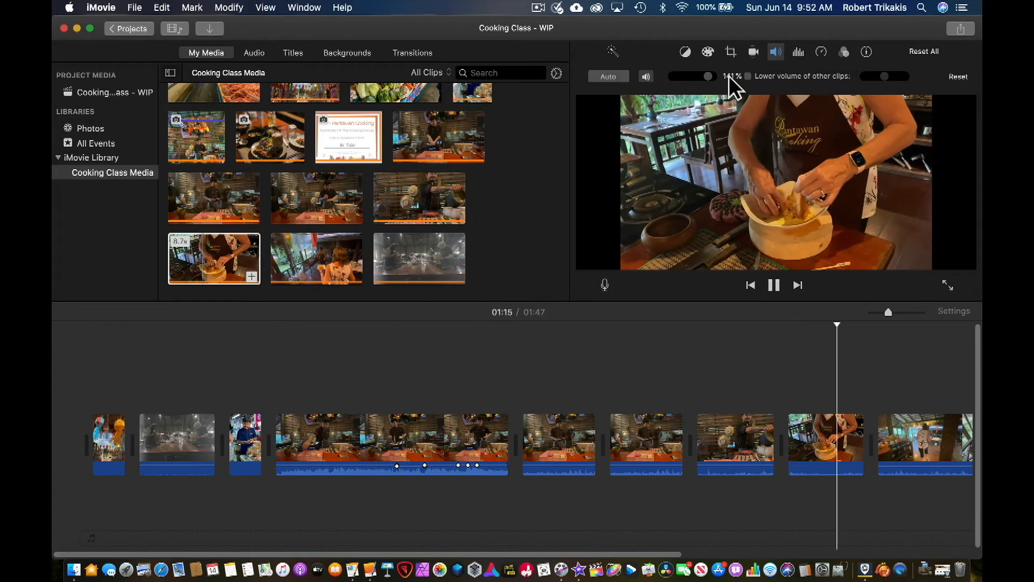
Step: Raise the bowl-mixing clip's volume to 246% while it plays, and stop playback at the following clip
left_click_drag(715, 76, 713, 76)
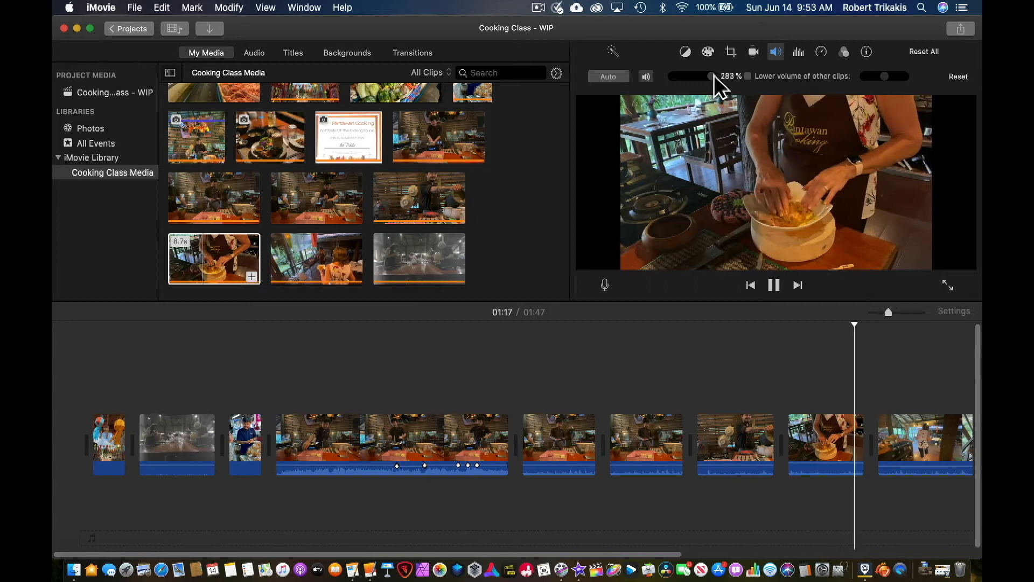
key("space")
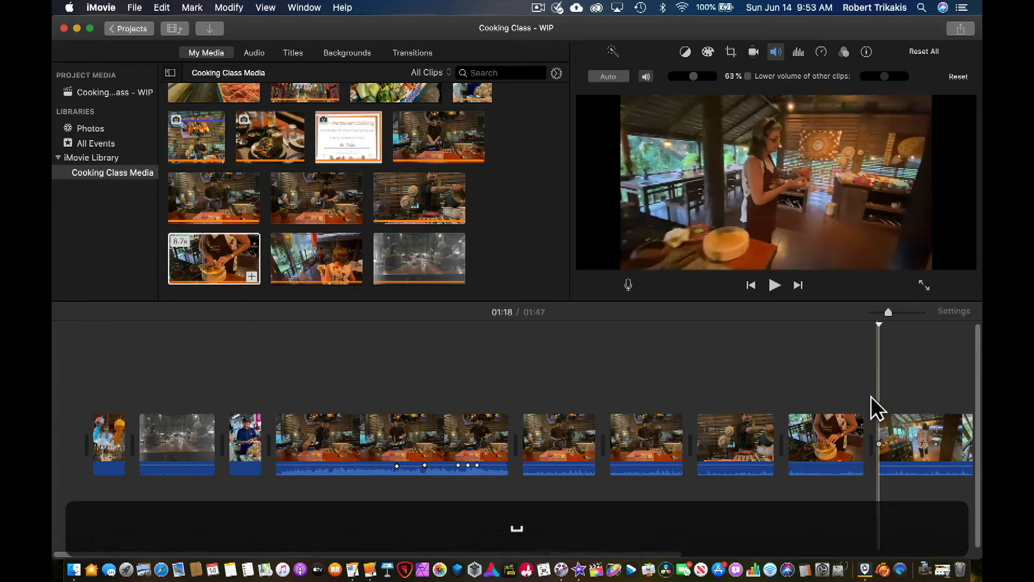
Step: Detach the audio from the timeline clip of hands mixing food in a bowl
left_click(820, 441)
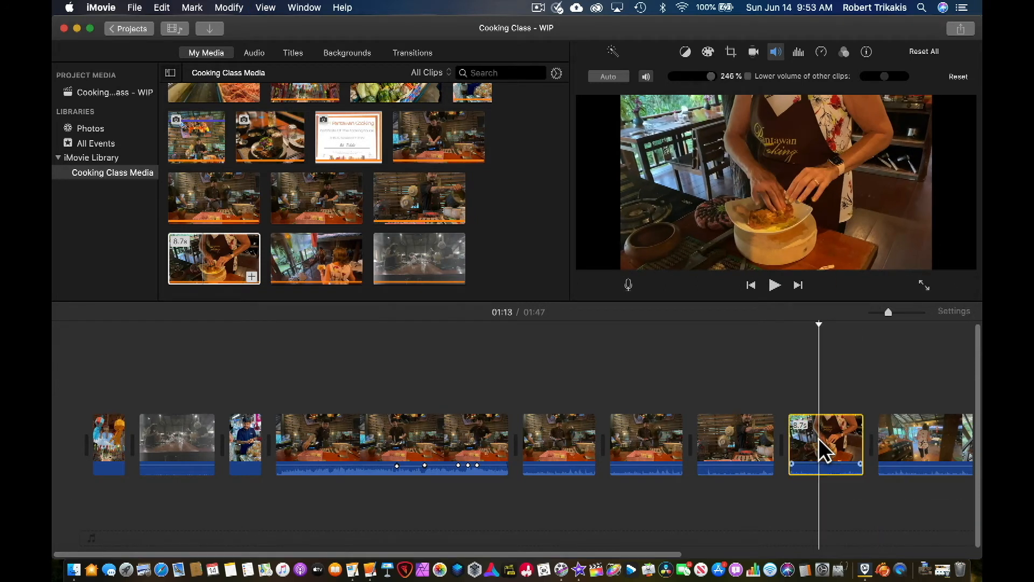
left_click(266, 8)
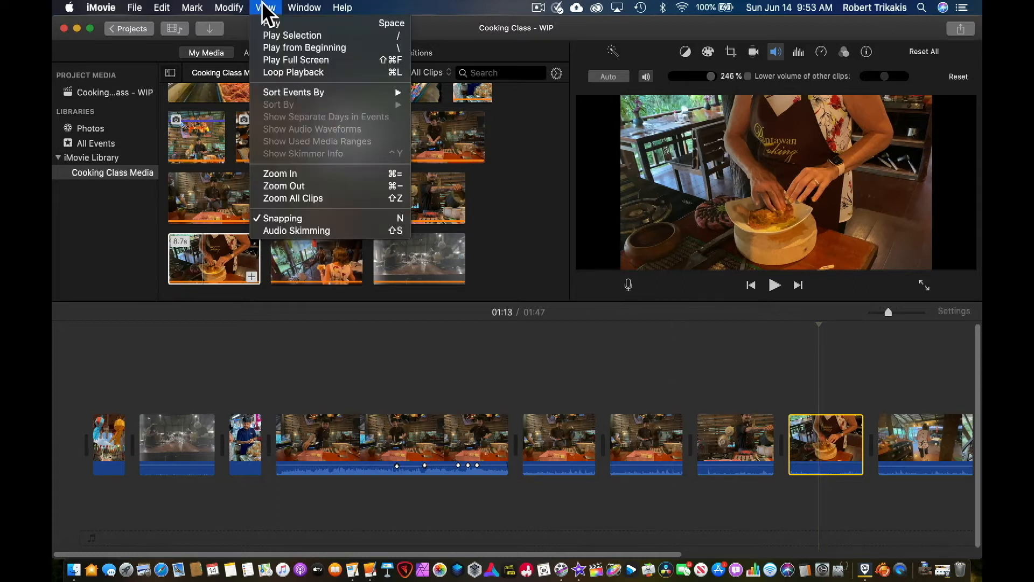
mouse_move(240, 7)
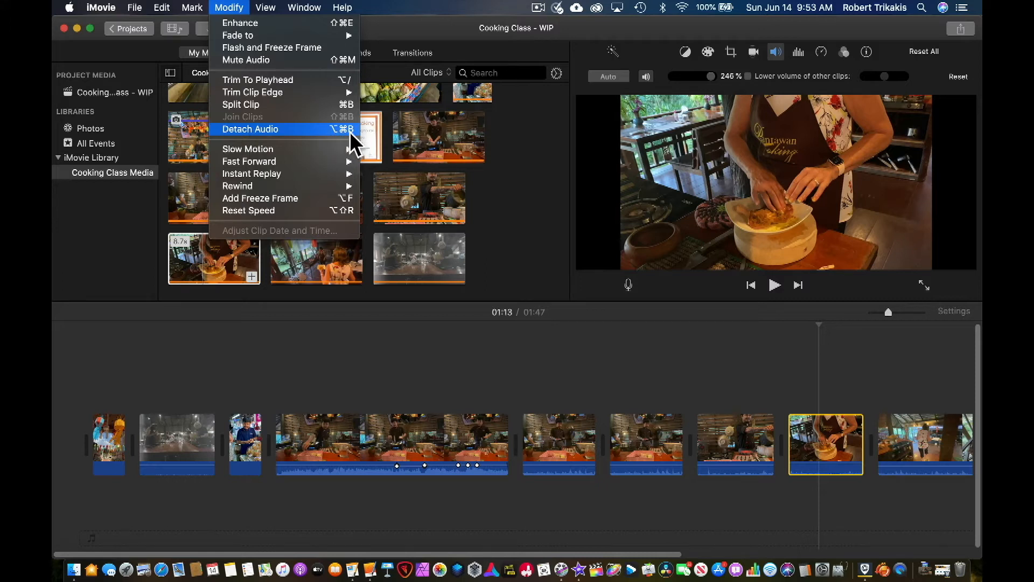
left_click(308, 130)
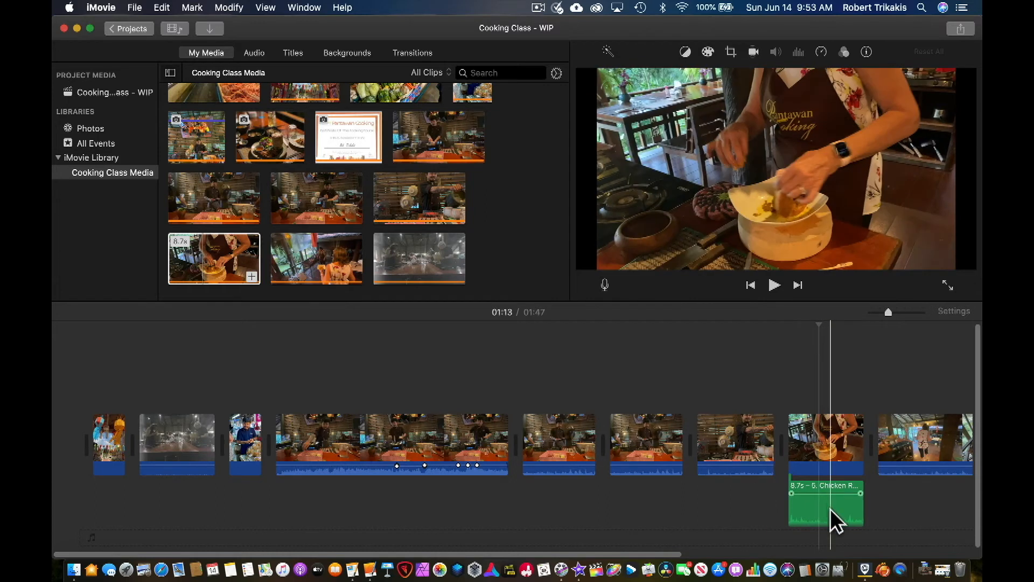
Step: Slide the detached Chicken Rub audio earlier so it starts under the preceding clip, and return it to its place under the bowl-mixing clip
mouse_move(830, 493)
left_mouse_down()
mouse_move(799, 494)
mouse_move(859, 494)
mouse_move(838, 499)
left_mouse_up()
left_click(836, 431)
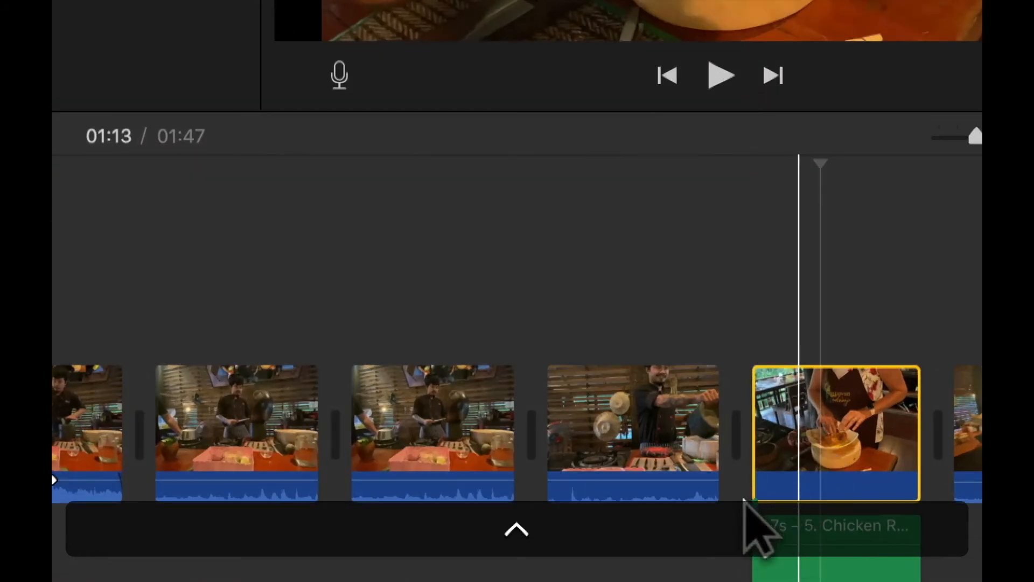
left_click(827, 525)
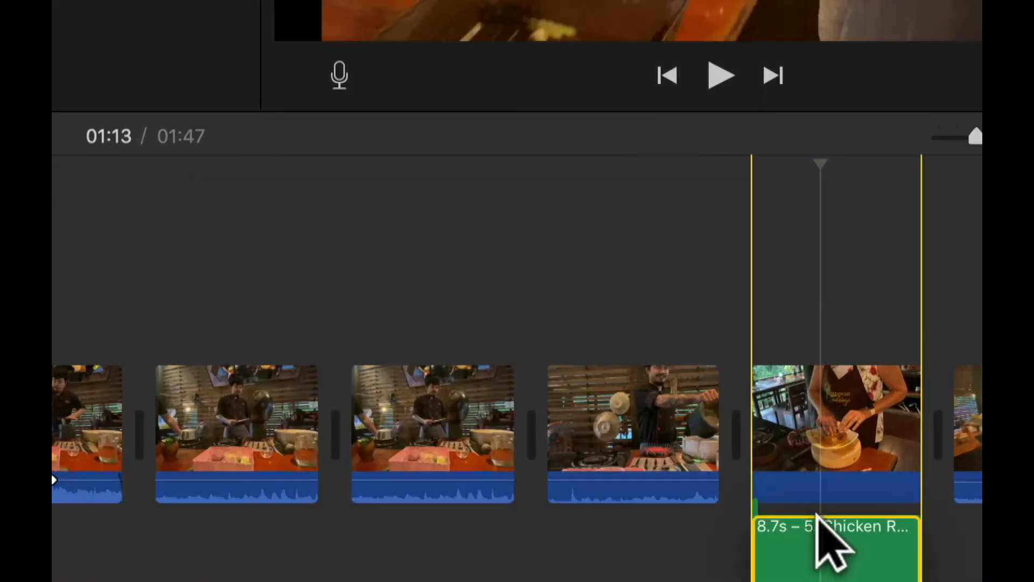
left_click_drag(824, 522, 792, 465)
left_click(792, 464)
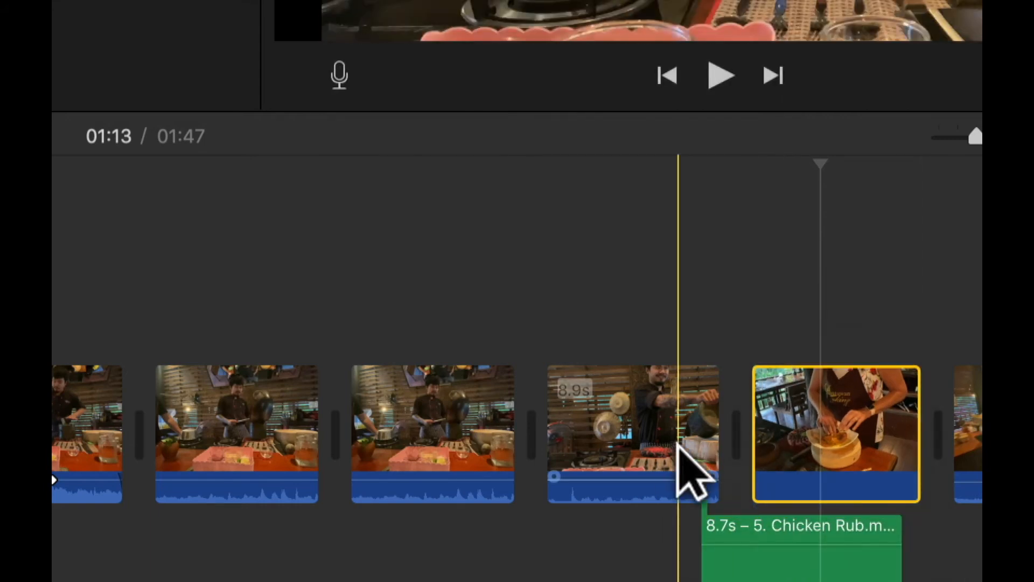
left_click(669, 441)
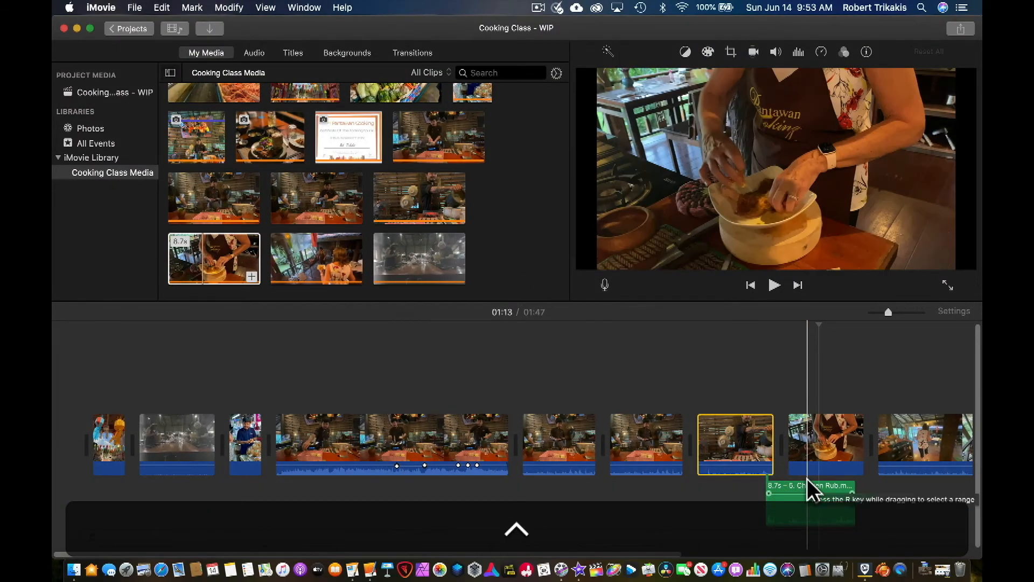
left_click_drag(807, 488, 832, 488)
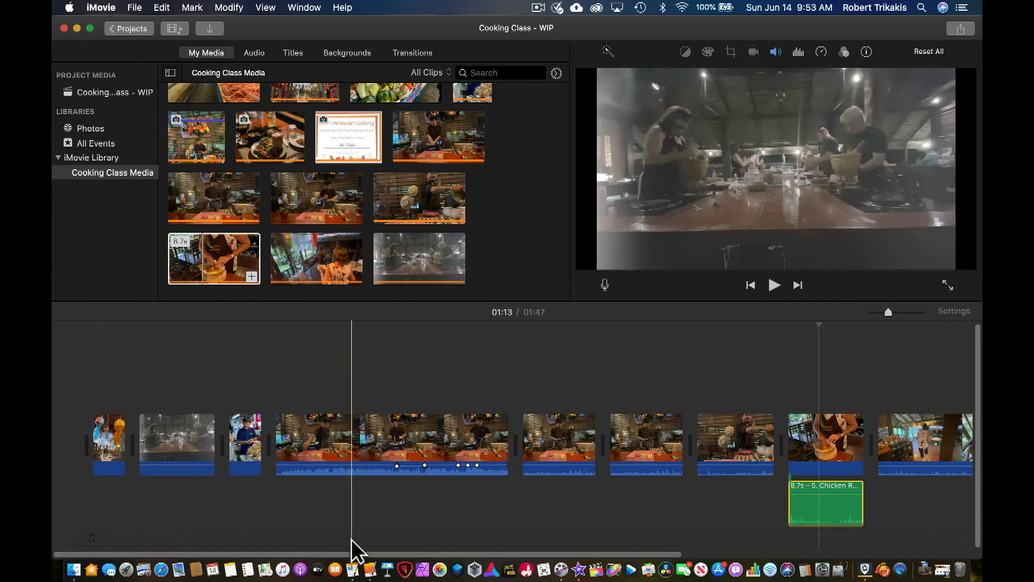
Step: Copy the detached Chicken Rub audio and paste it at the very start of the project
left_click(841, 507)
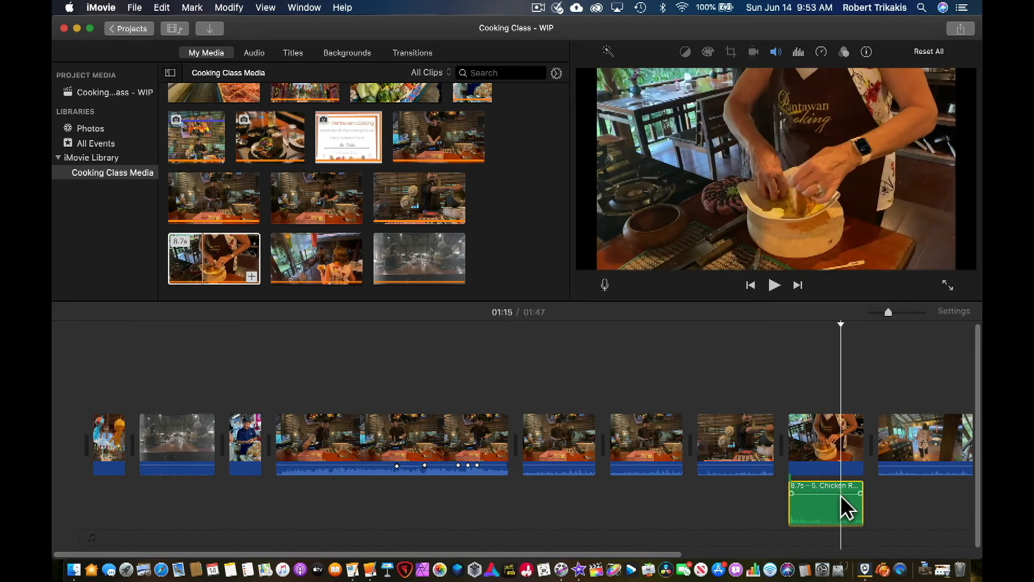
left_click(162, 7)
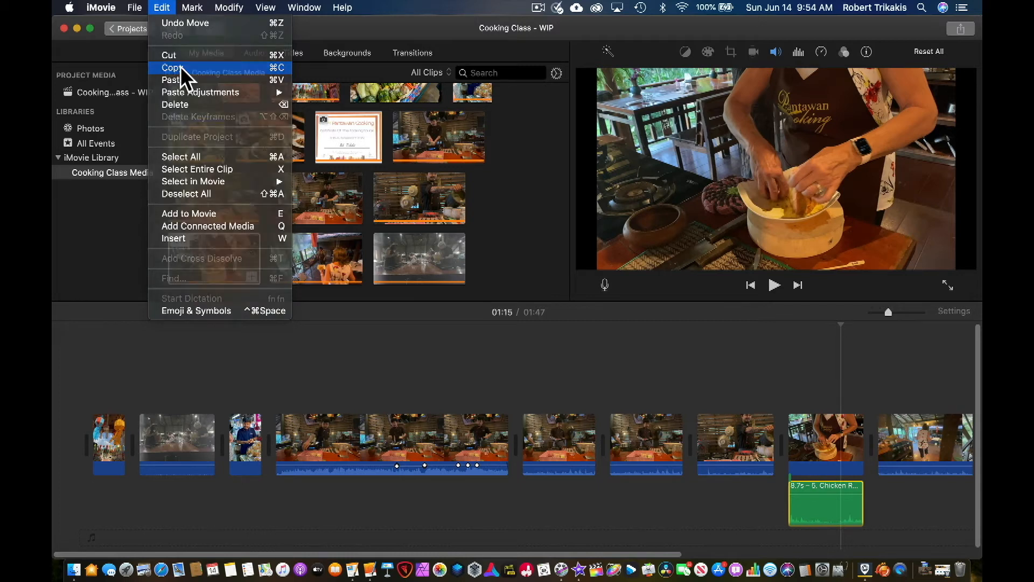
left_click(181, 69)
left_click(91, 374)
left_click(91, 375)
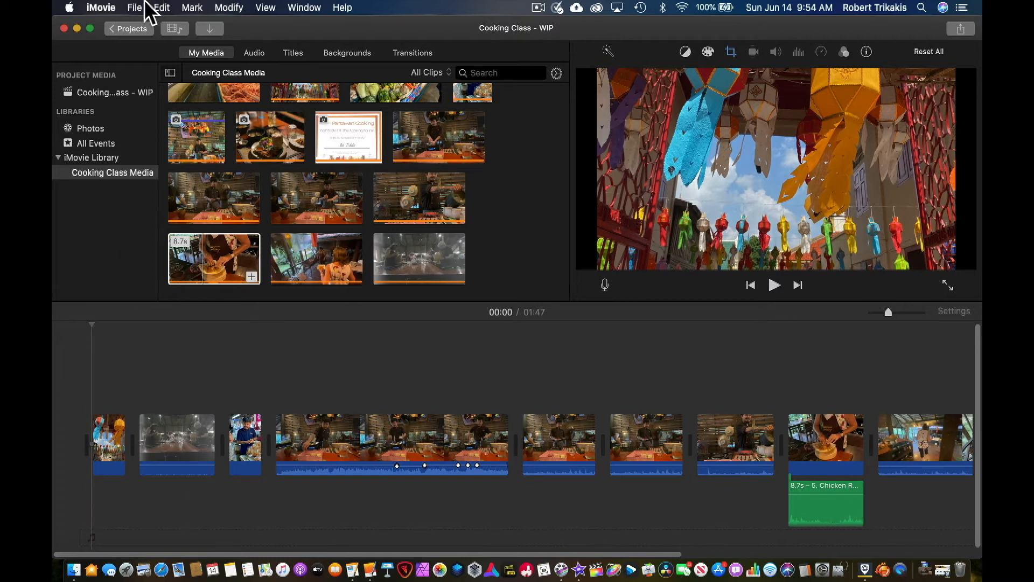
left_click(163, 7)
left_click(171, 79)
key("super+v")
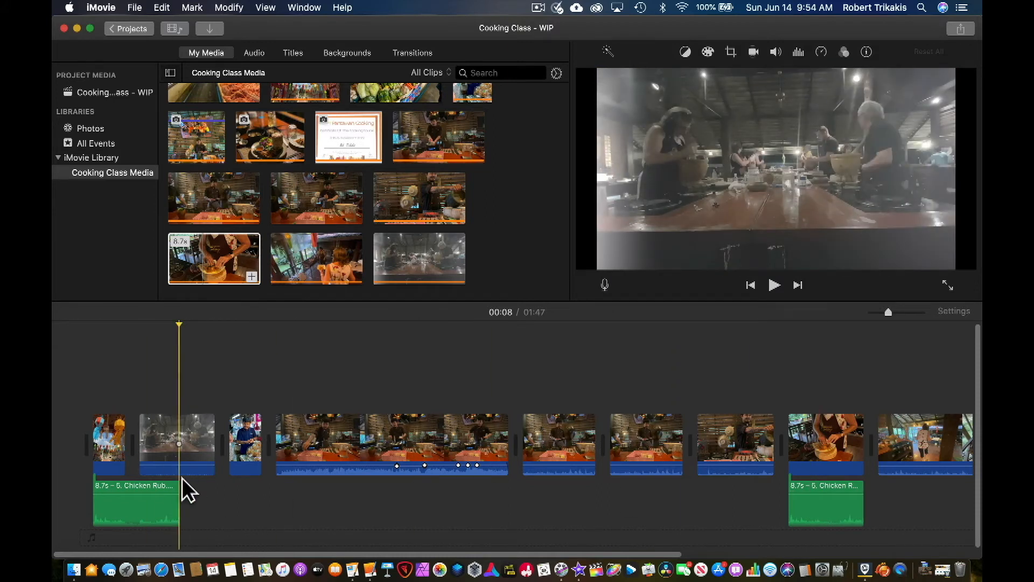
Step: Paste a second copy of the Chicken Rub audio directly after the first one, and undo that paste
key("super+v")
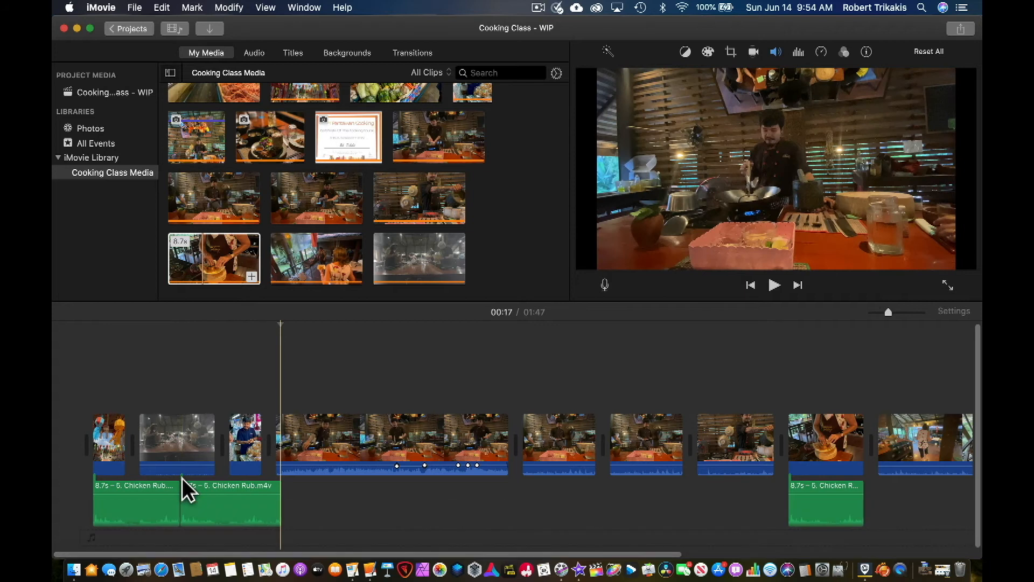
key("super+z")
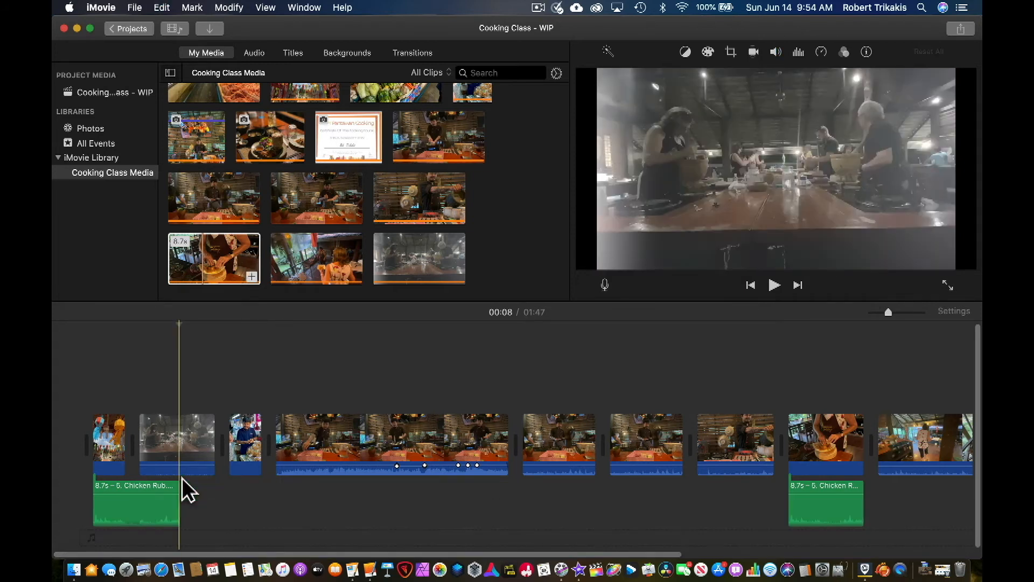
Step: Duplicate the Chicken Rub audio at the project start directly after itself and shorten the duplicate to 8.0 s, ending with the third clip
left_click(121, 496, "alt")
left_click_drag(120, 497, 211, 500)
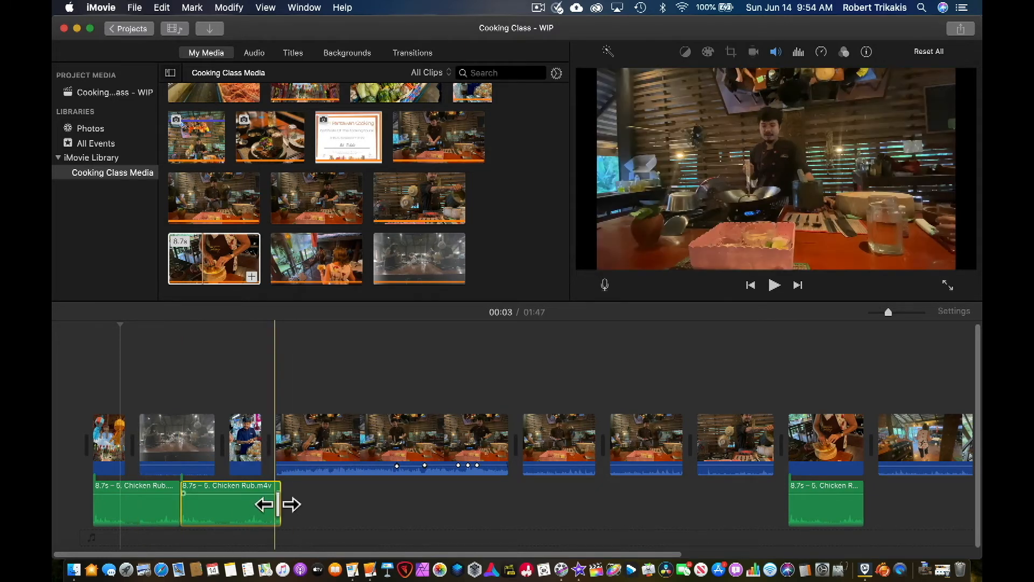
left_click_drag(278, 505, 273, 504)
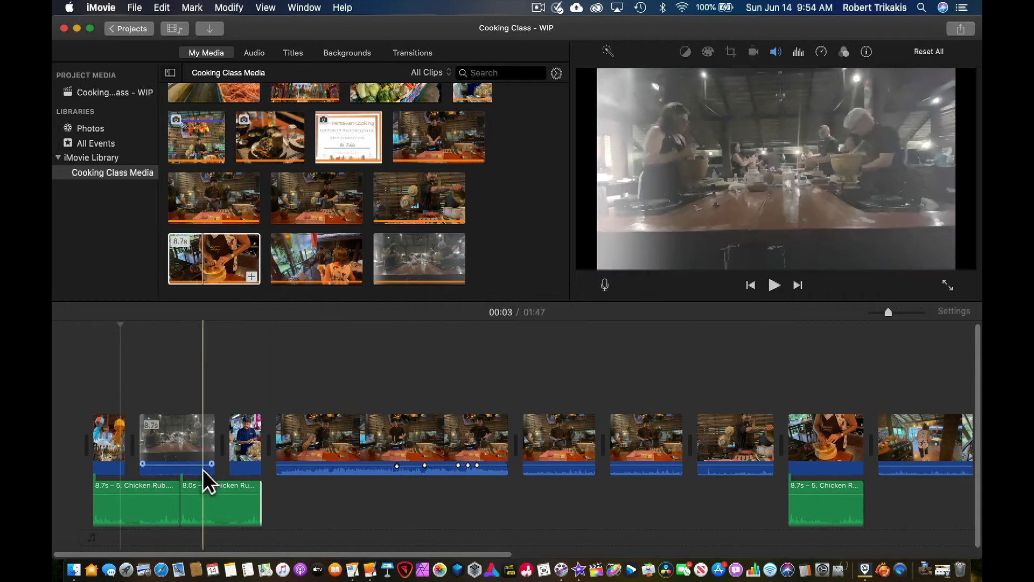
Step: Play from the opening lantern clip to hear the copied audio under the first clips, and pause at about 00:11
left_click(102, 437)
key("space")
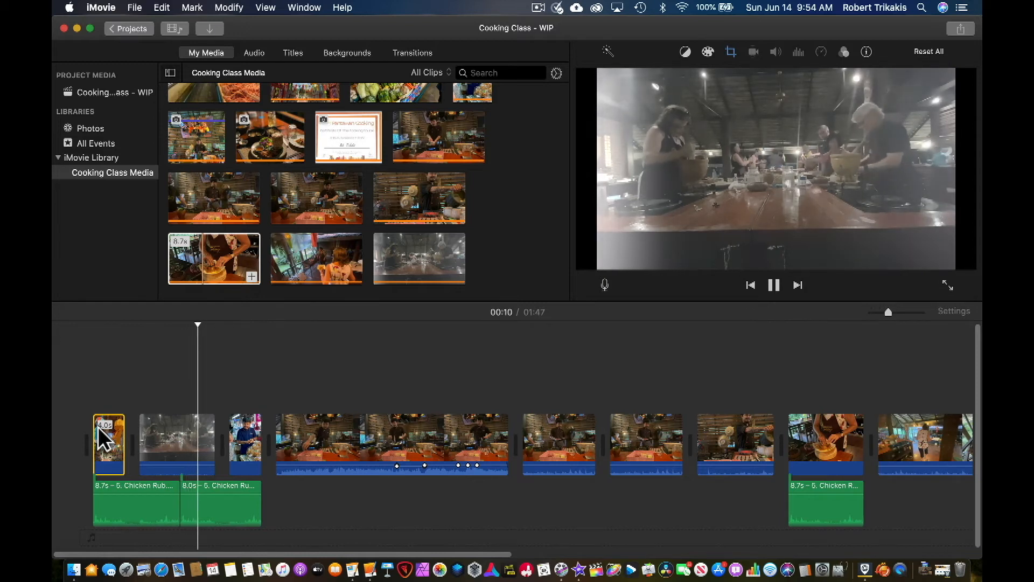
key("space")
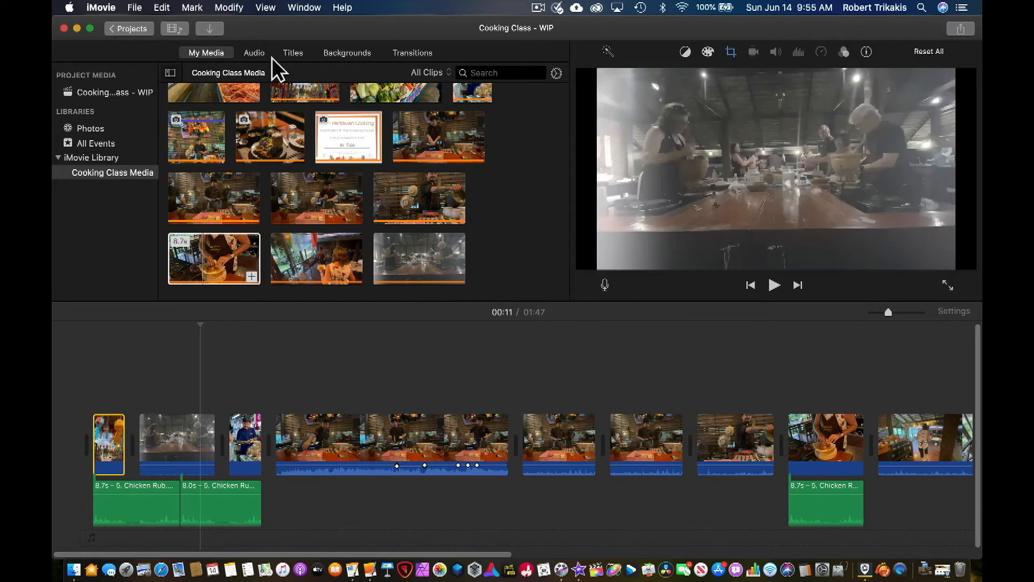
Step: Add the Shogun jingle from the sound effects below the timeline clips, starting at the beginning of the project
left_click(254, 53)
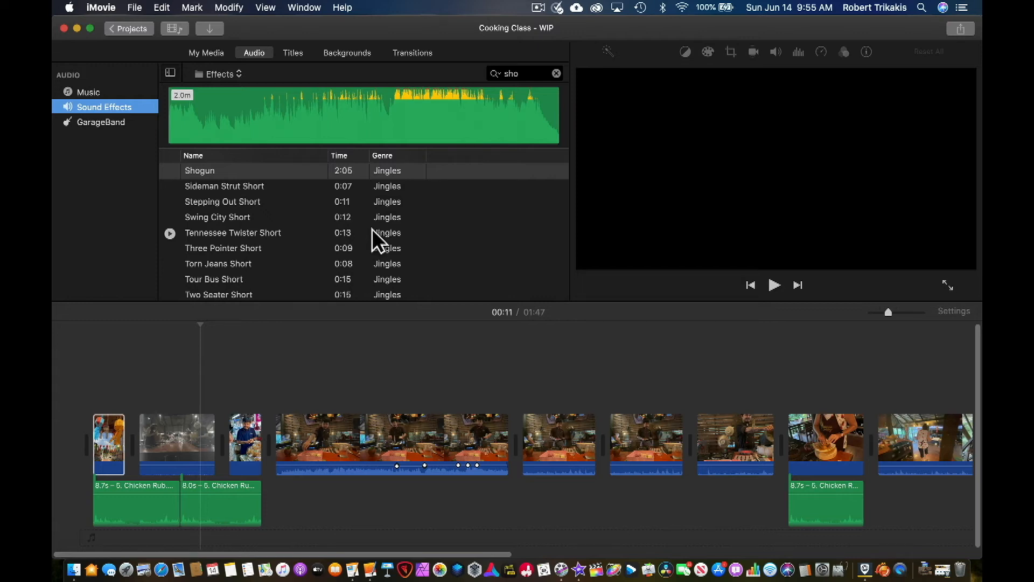
left_click_drag(300, 169, 88, 533)
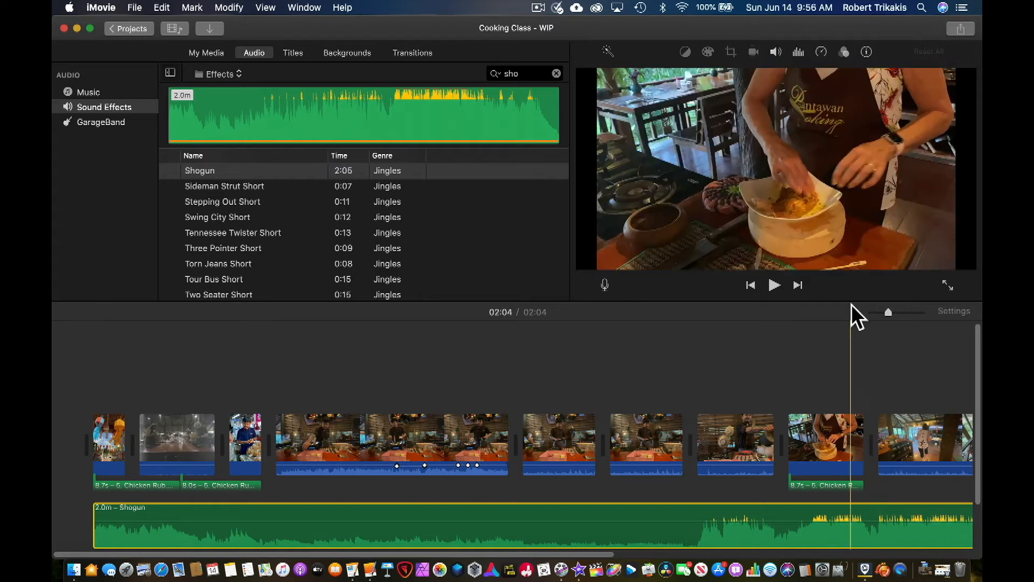
Step: Set the volume of the Shogun audio track to 24%
left_click(819, 541)
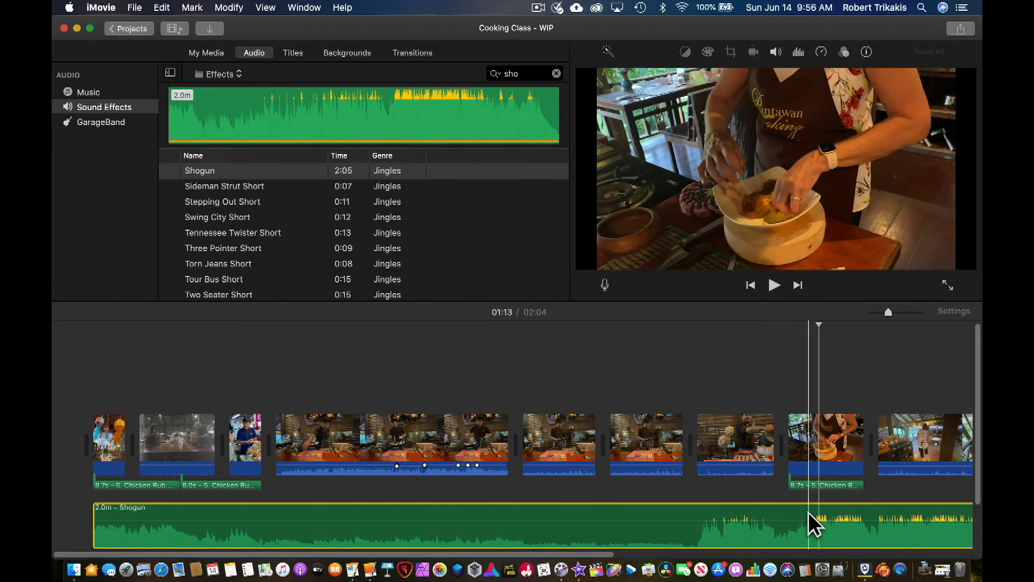
left_click(778, 53)
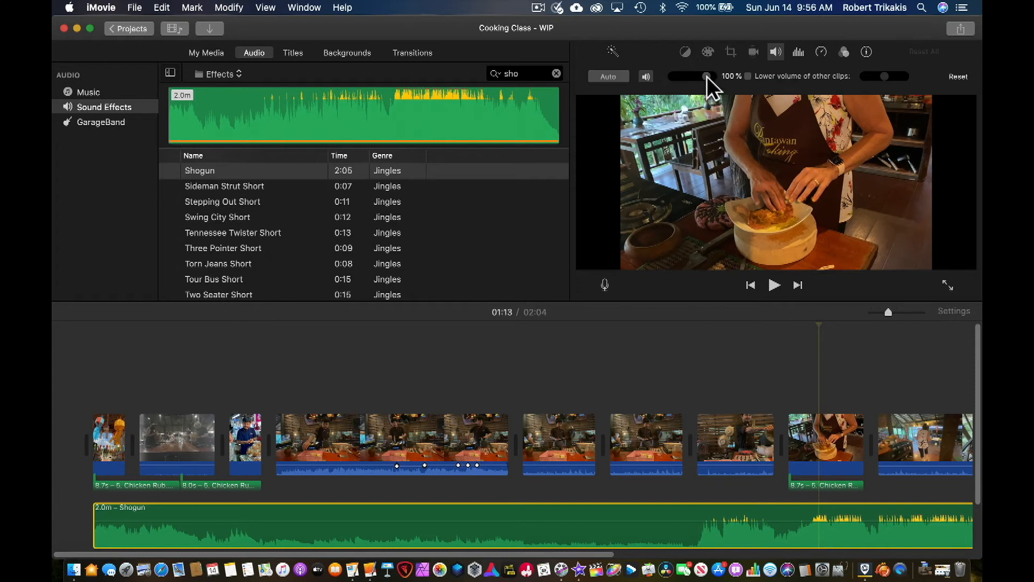
left_click_drag(708, 76, 680, 76)
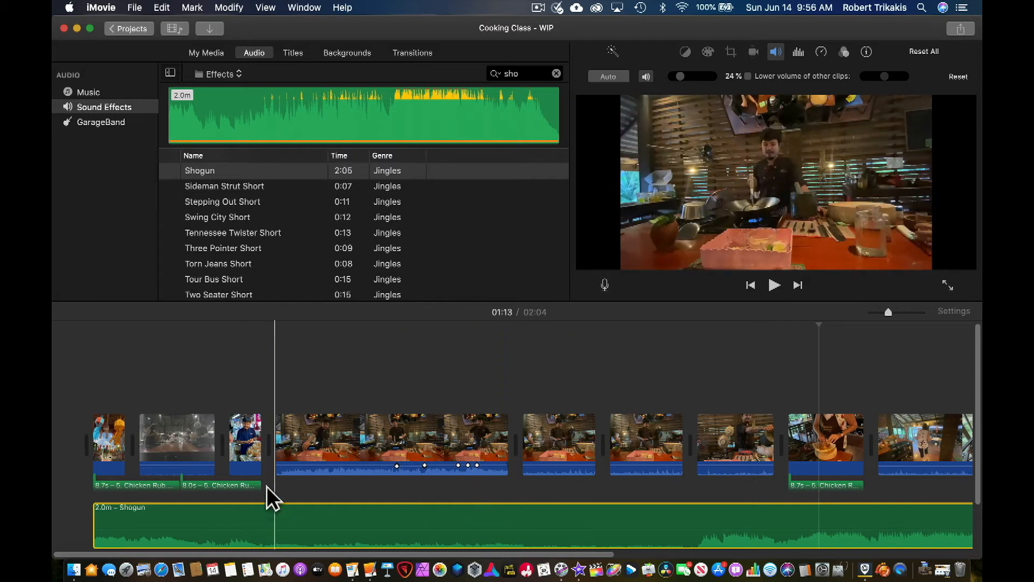
Step: Play from the third clip into the long cooking clip to judge the music level, and pause
left_click(243, 456)
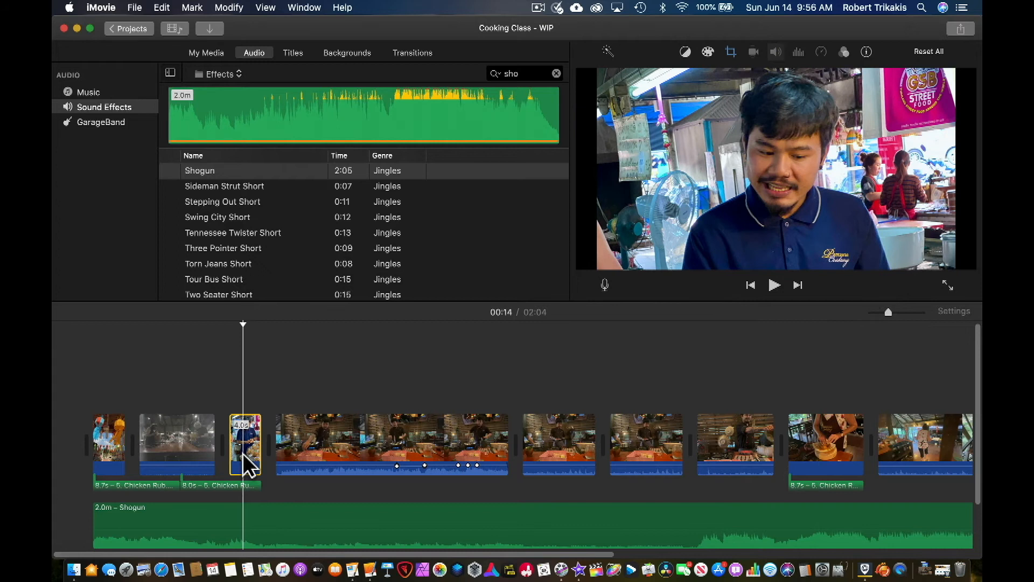
key("space")
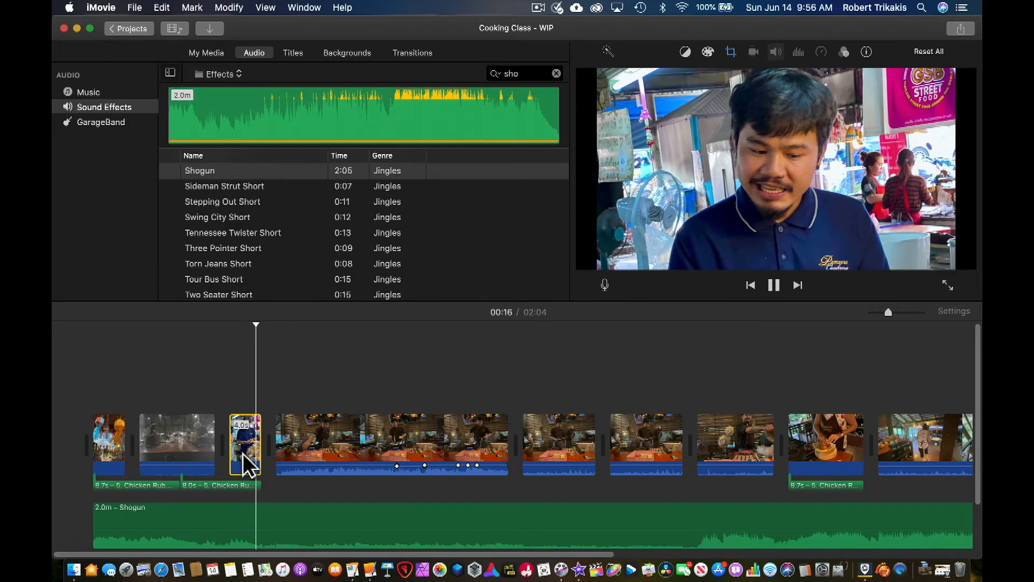
key("space")
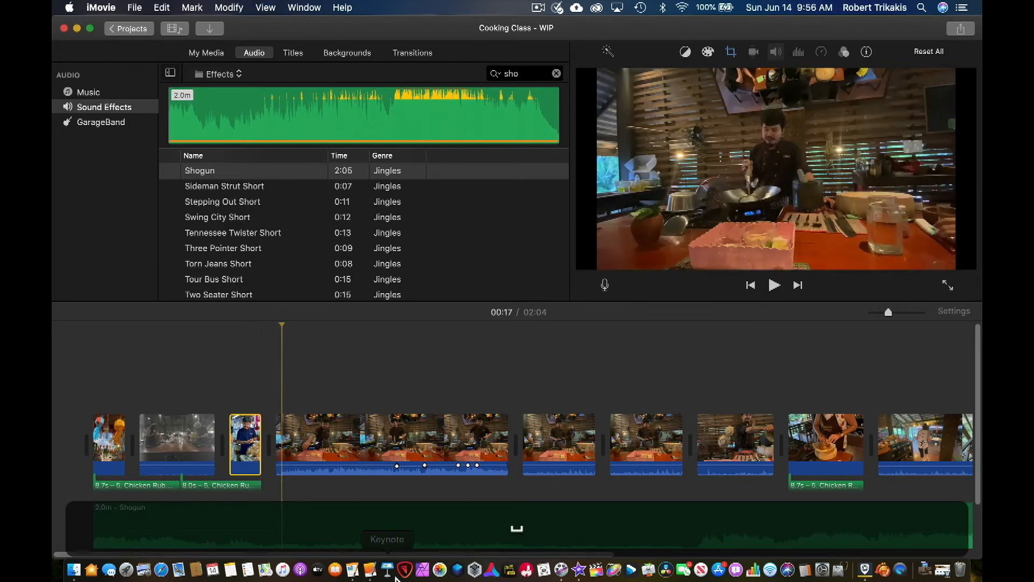
Step: Raise the Shogun track's volume in small amounts, playing part of the long cooking clip in between to judge the balance
left_click_drag(392, 530, 392, 528)
key("space")
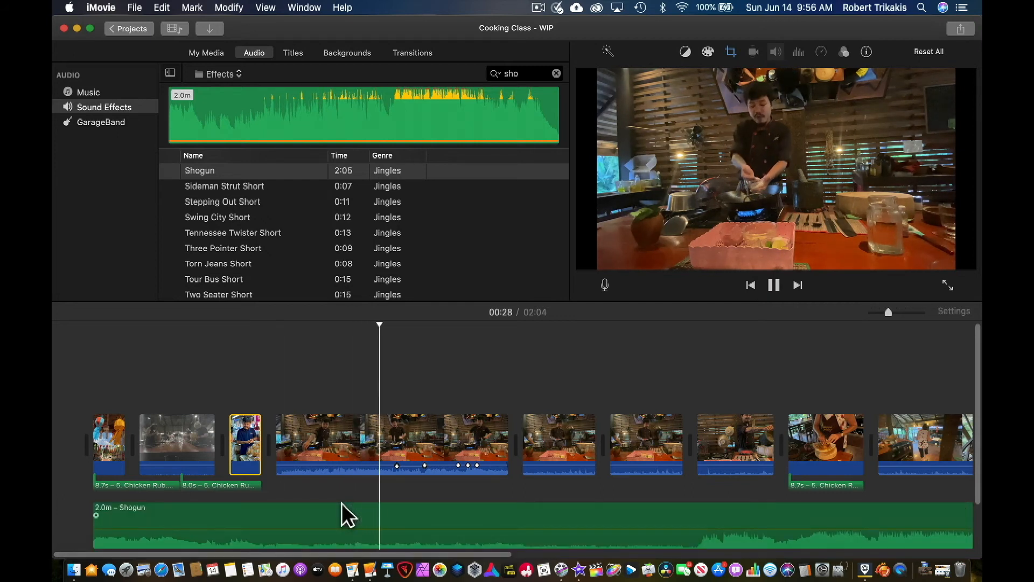
key("space")
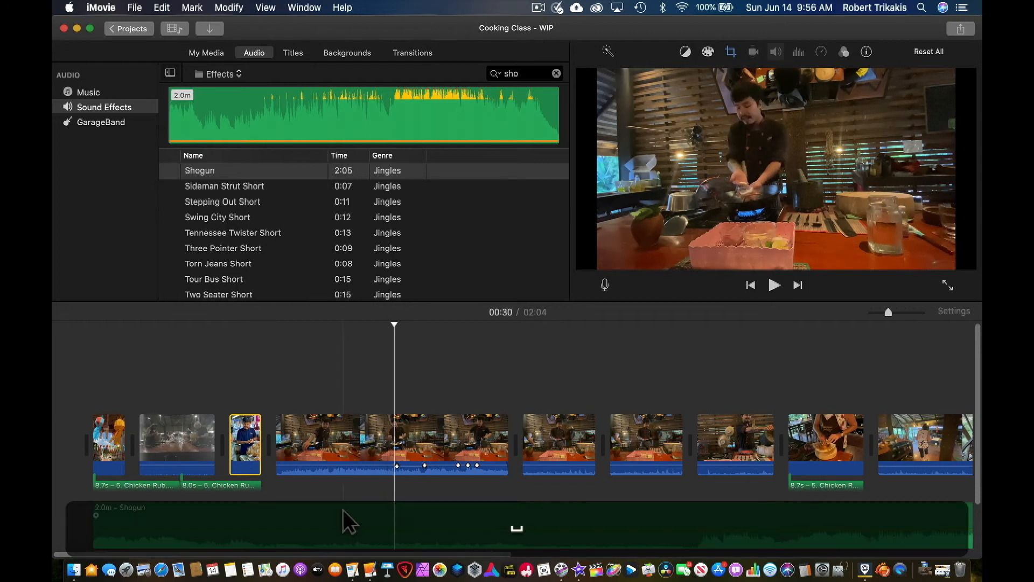
left_click_drag(348, 526, 348, 520)
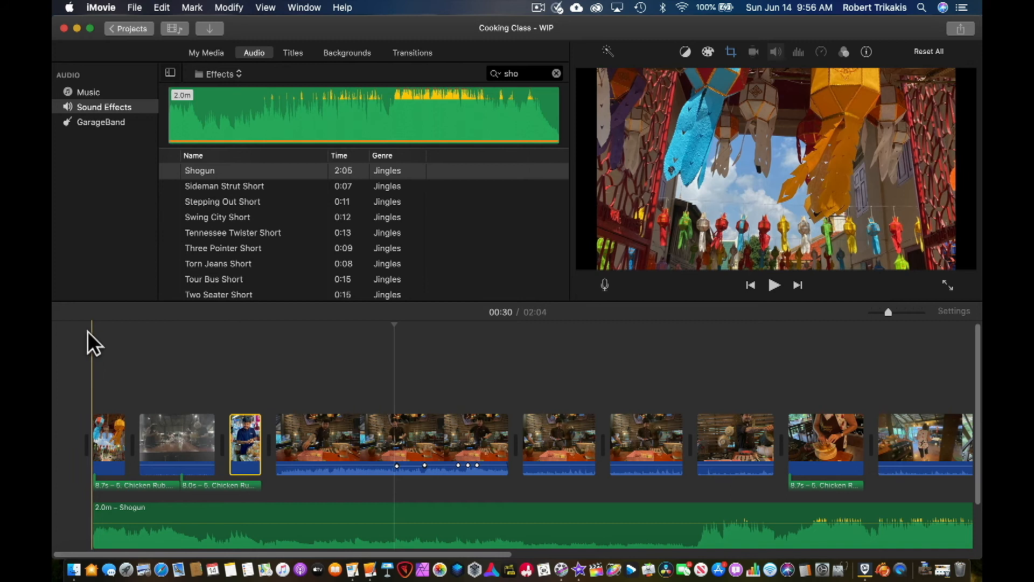
Step: Play the project from the beginning into the long cooking clip to check the Shogun music, and pause at about 00:23
left_click(87, 330)
key("space")
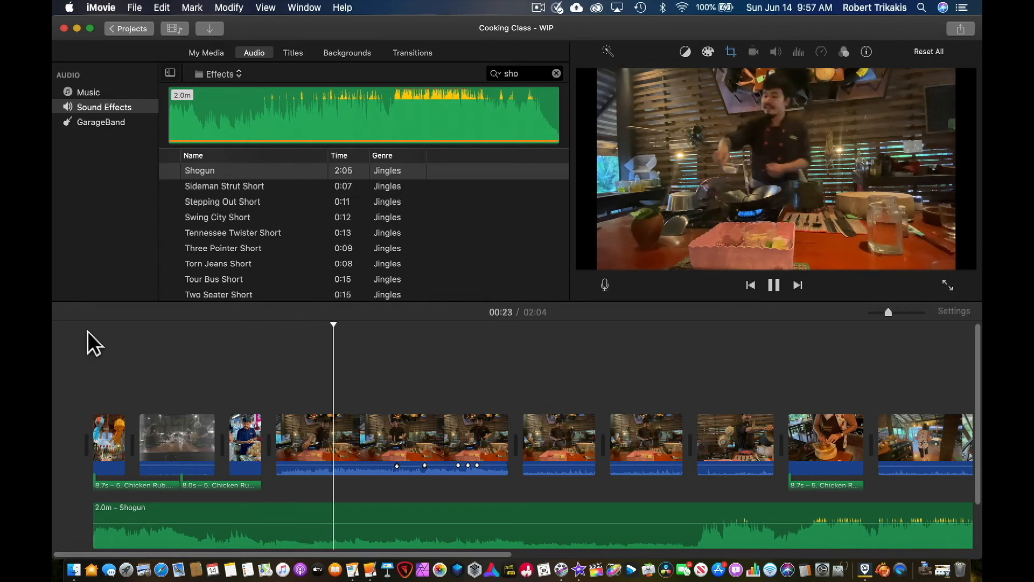
left_click(517, 528)
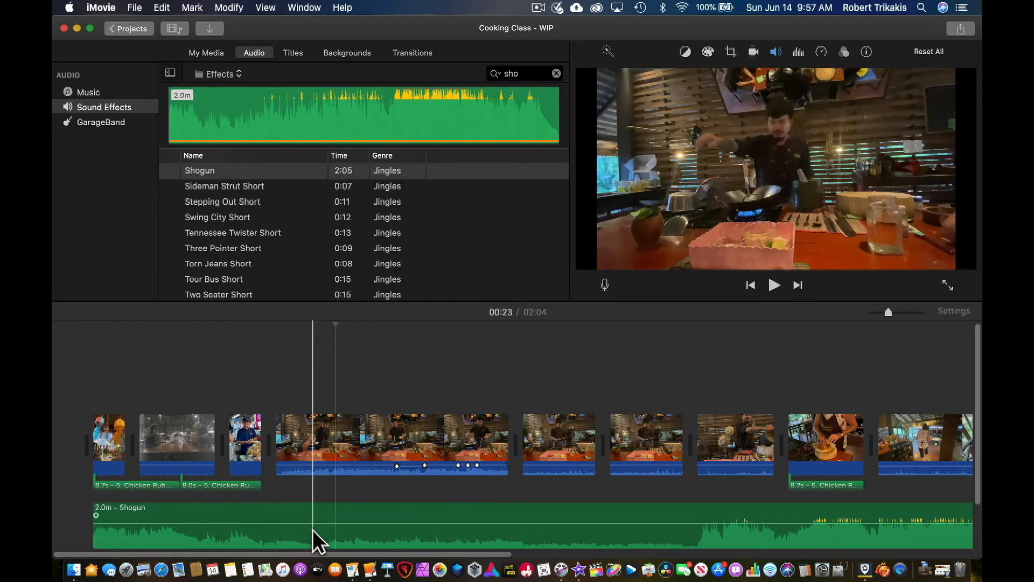
Step: Add volume keyframes to the Shogun track at both ends of the long cooking clip, and try to range-select the section between them
key("alt")
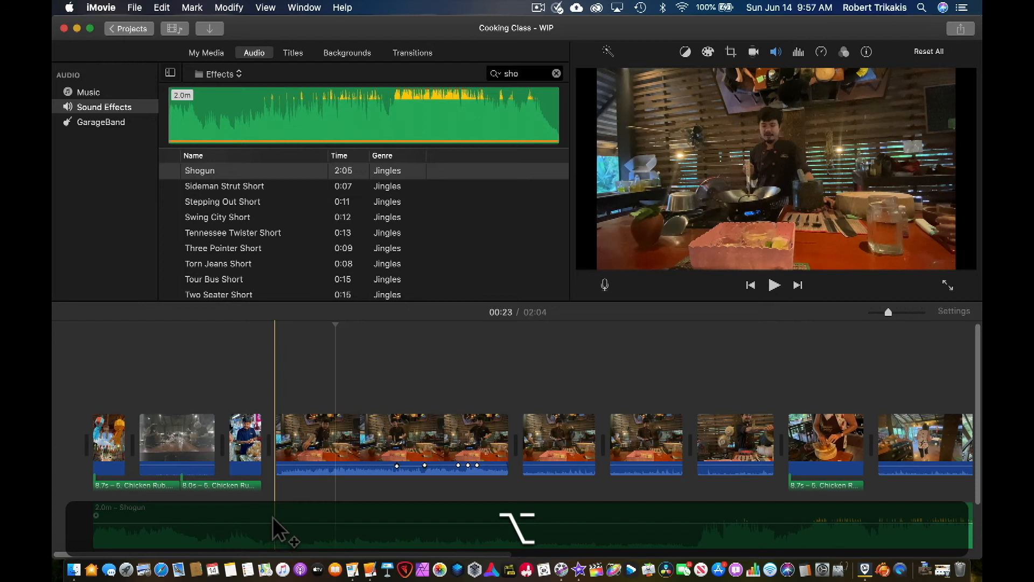
left_click(261, 523, "alt")
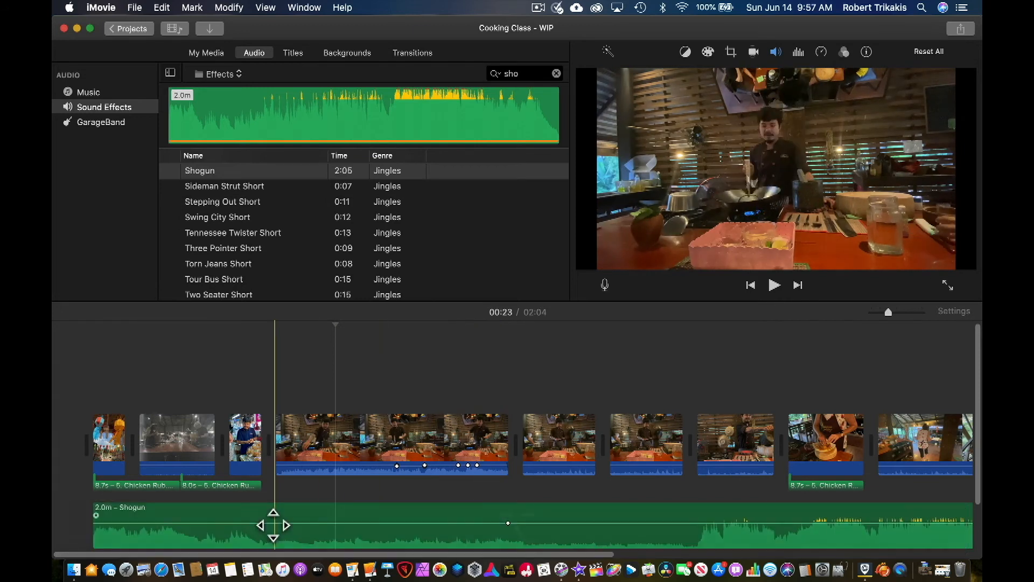
key("r")
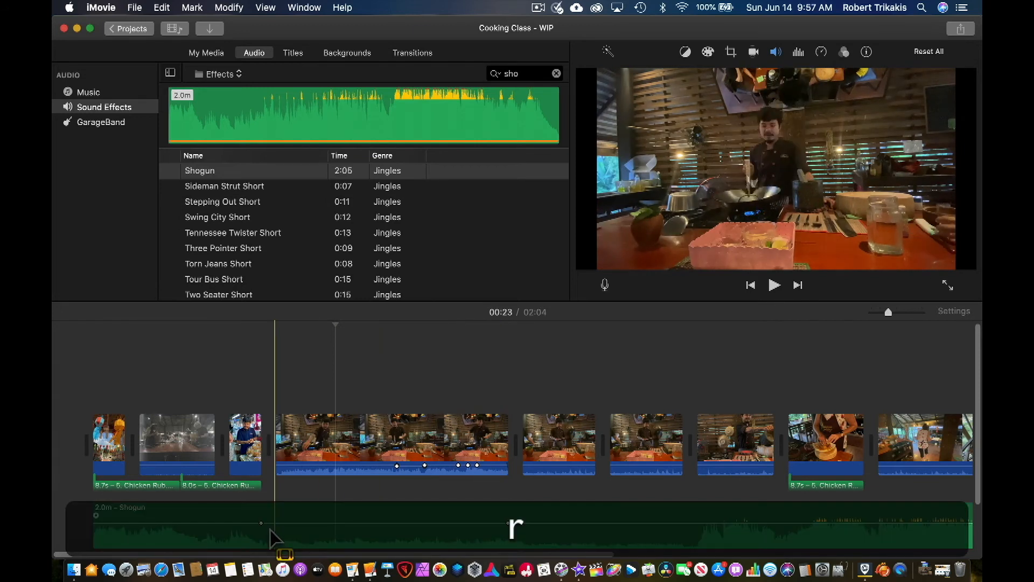
left_click_drag(276, 534, 504, 532)
left_click(571, 523)
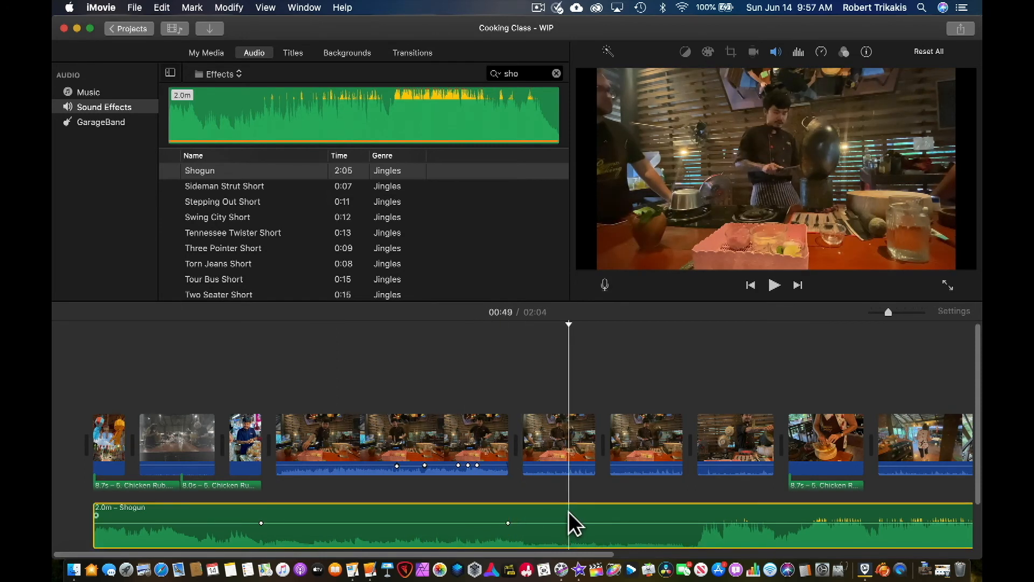
Step: Turn on Lower volume of other clips for the long cooking clip and the three clips that follow it
left_click(450, 440)
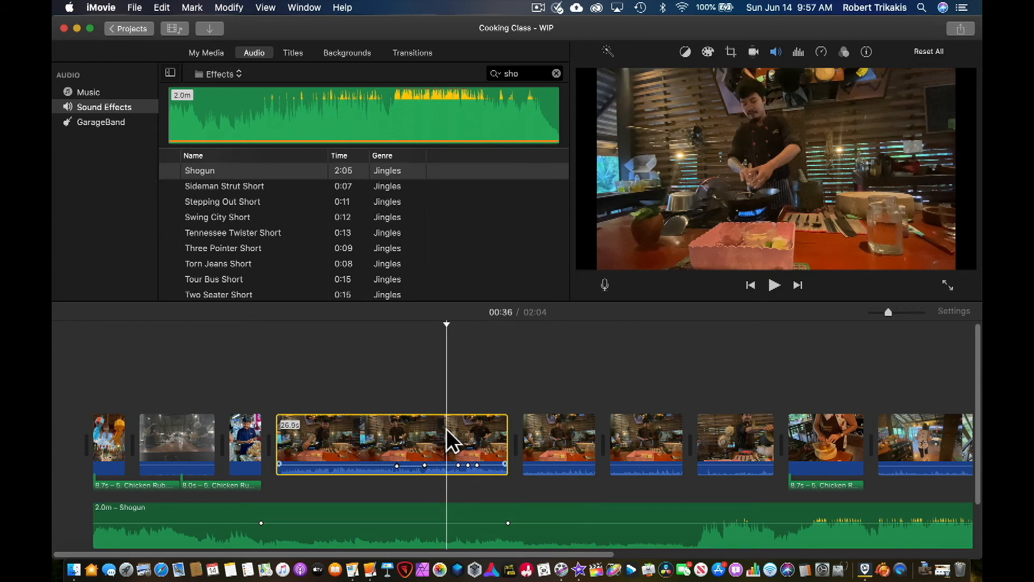
left_click(746, 431, "shift")
left_click(479, 430, "shift")
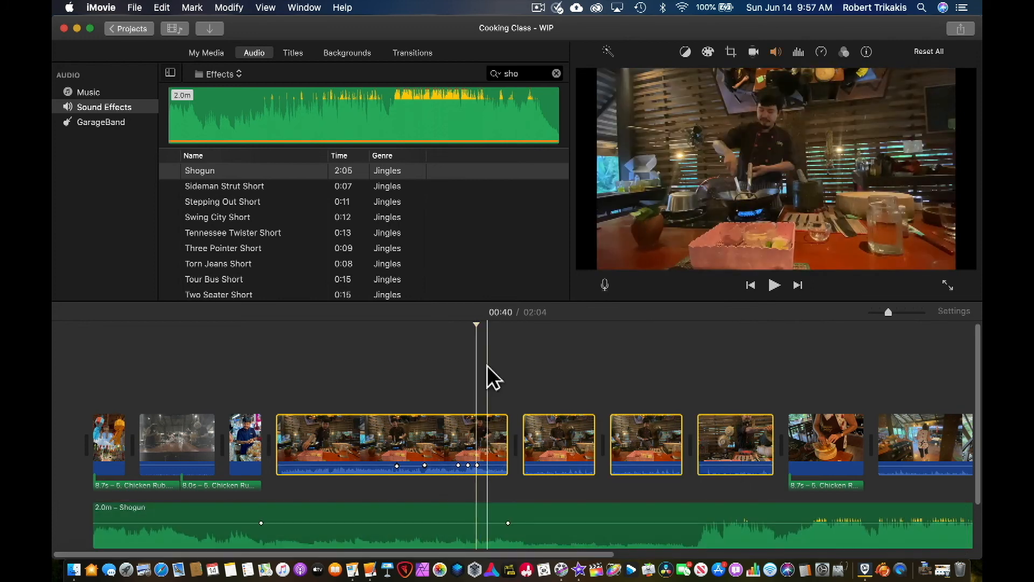
left_click(466, 438)
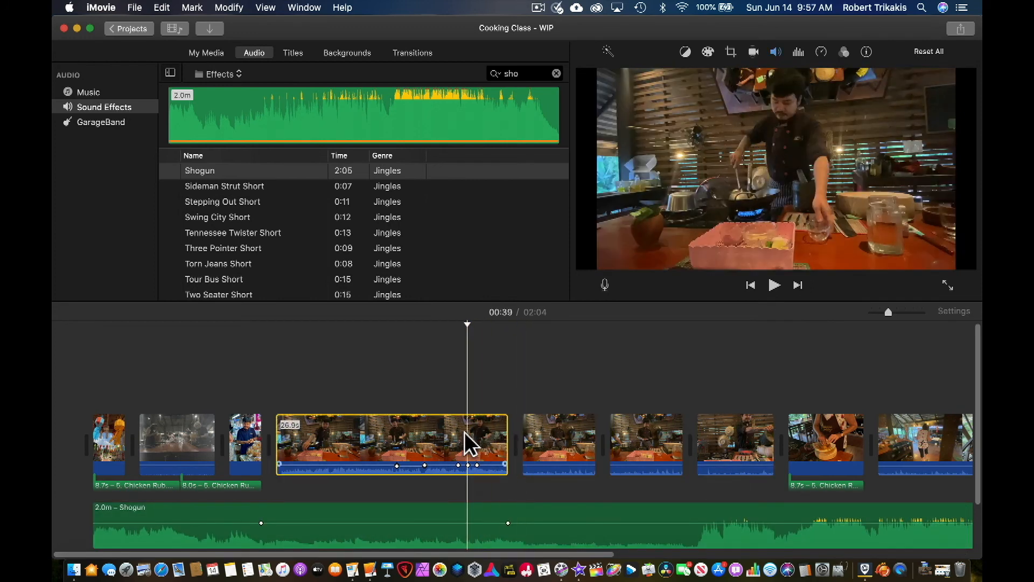
key("shift")
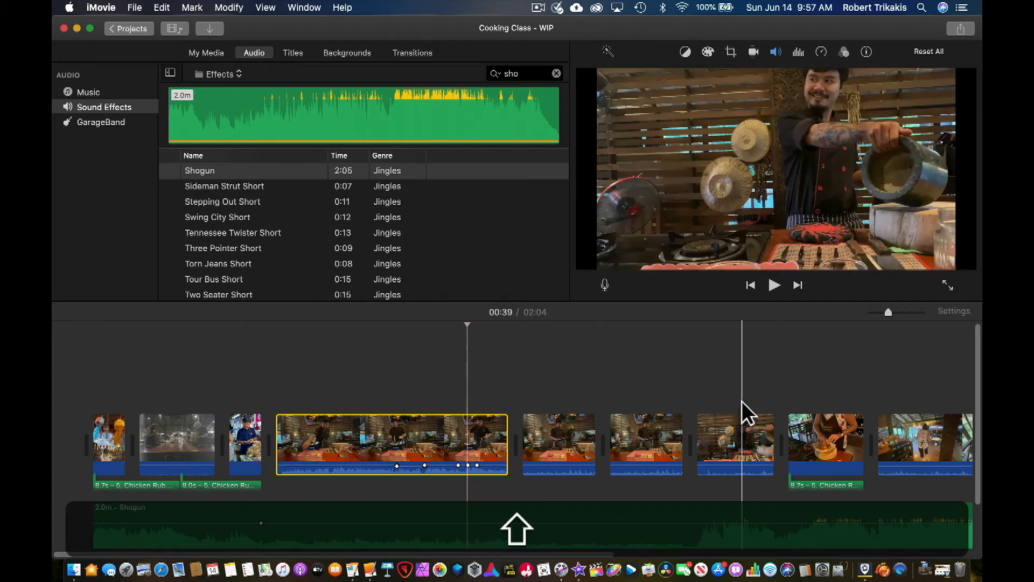
left_click(747, 434, "shift")
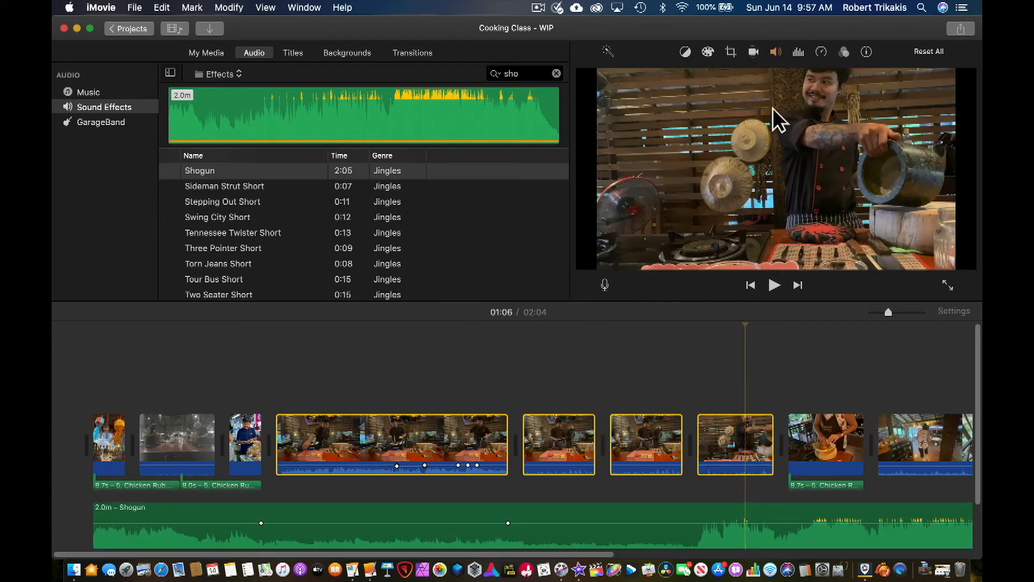
left_click(777, 53)
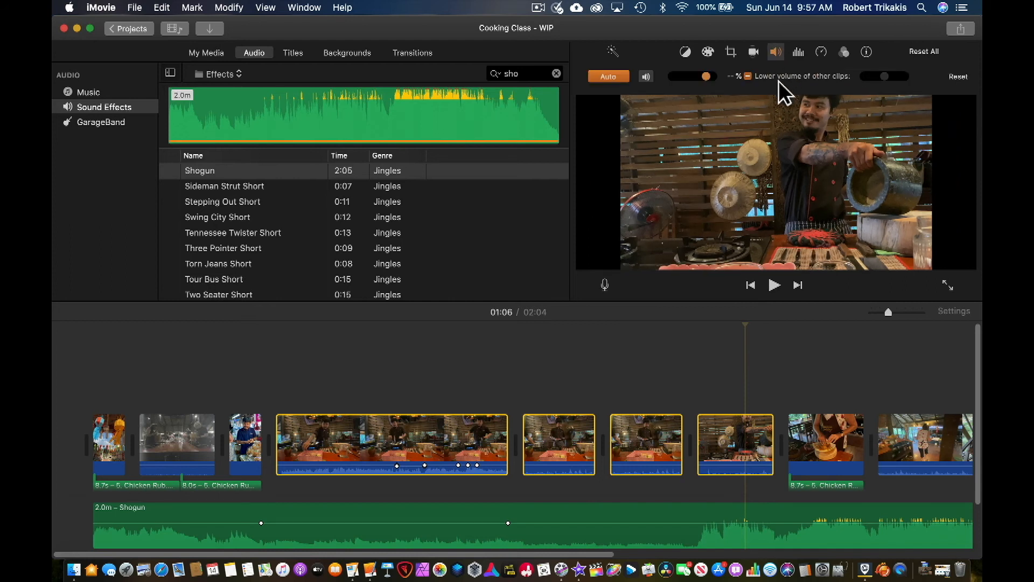
left_click(748, 76)
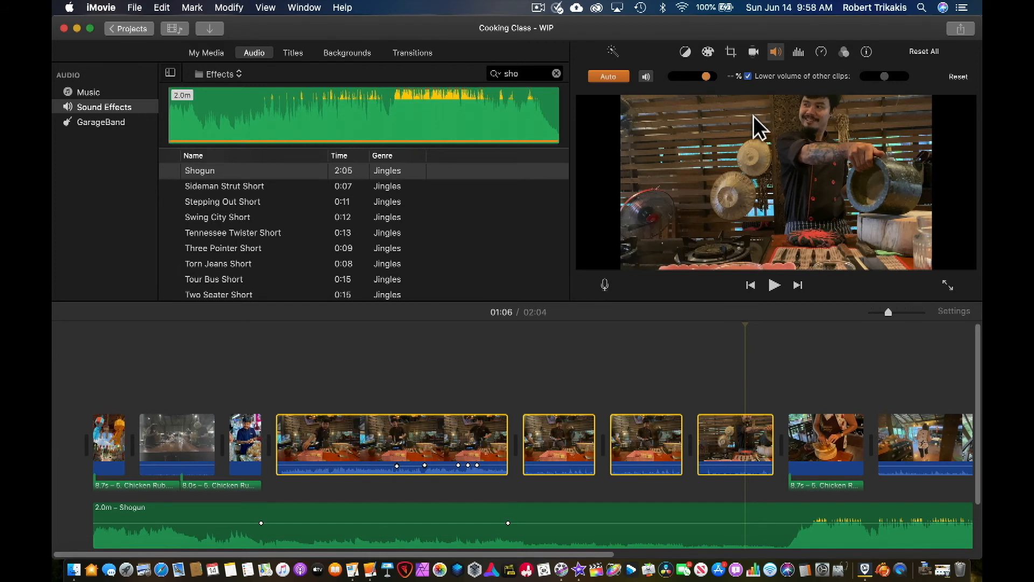
Step: Switch Lower volume of other clips off and on again twice to compare its effect on the Shogun waveform
left_click(749, 76)
left_click(749, 77)
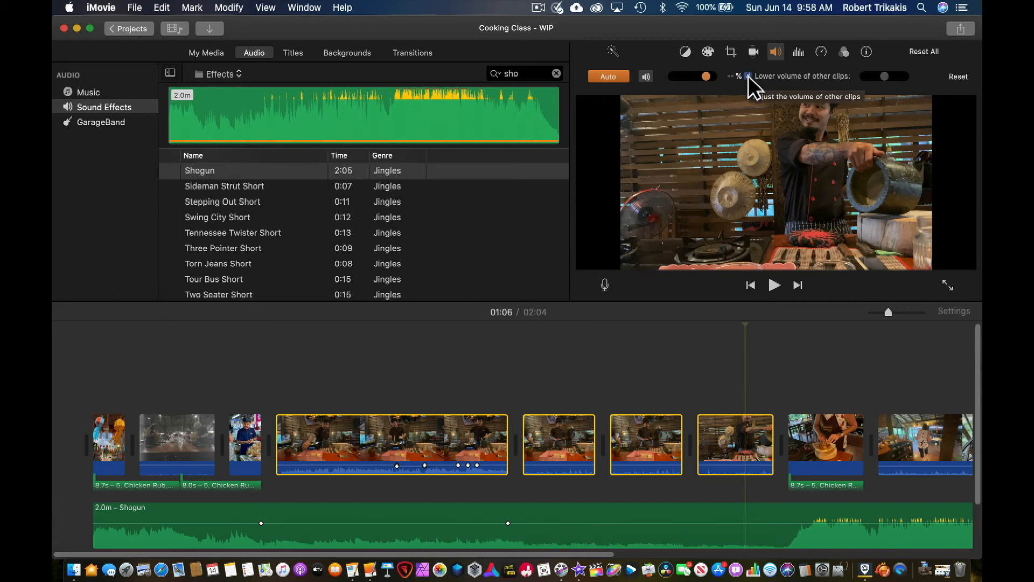
left_click(748, 77)
left_click(748, 76)
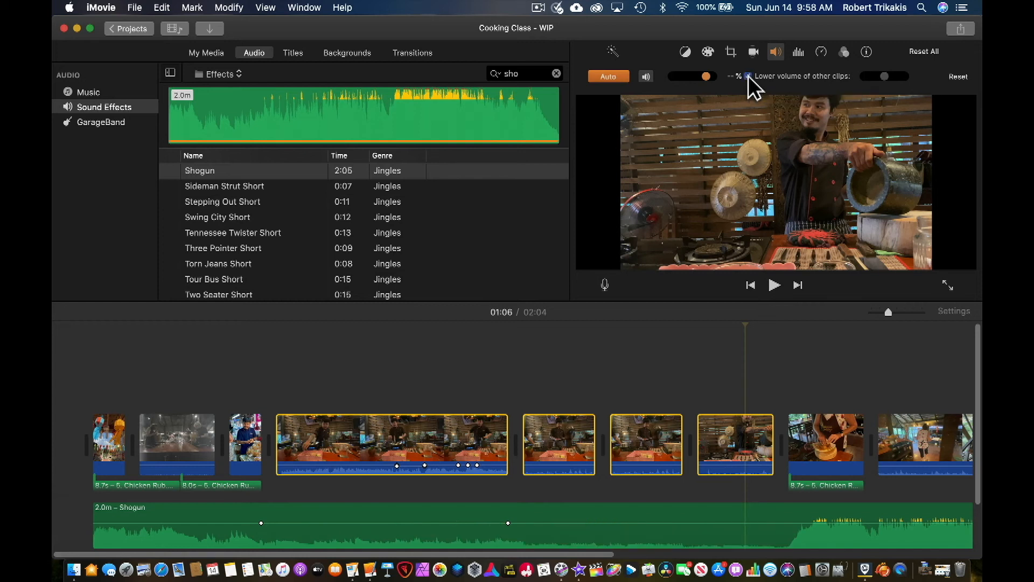
Step: Play from the third clip into the long cooking clip, then from about 01:05 to 01:17, to judge the lowered music at both transitions
left_click(247, 390)
key("space")
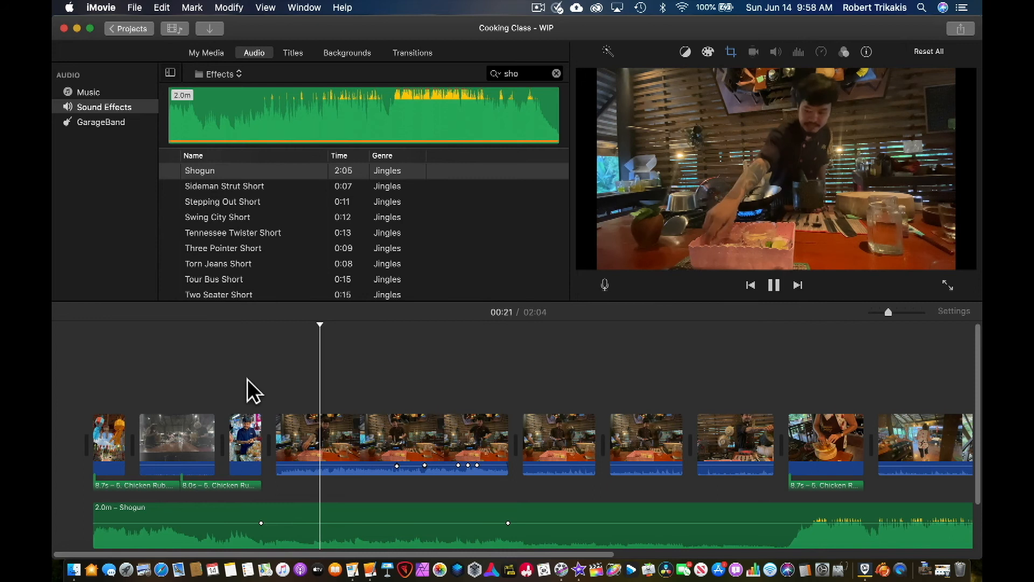
key("space")
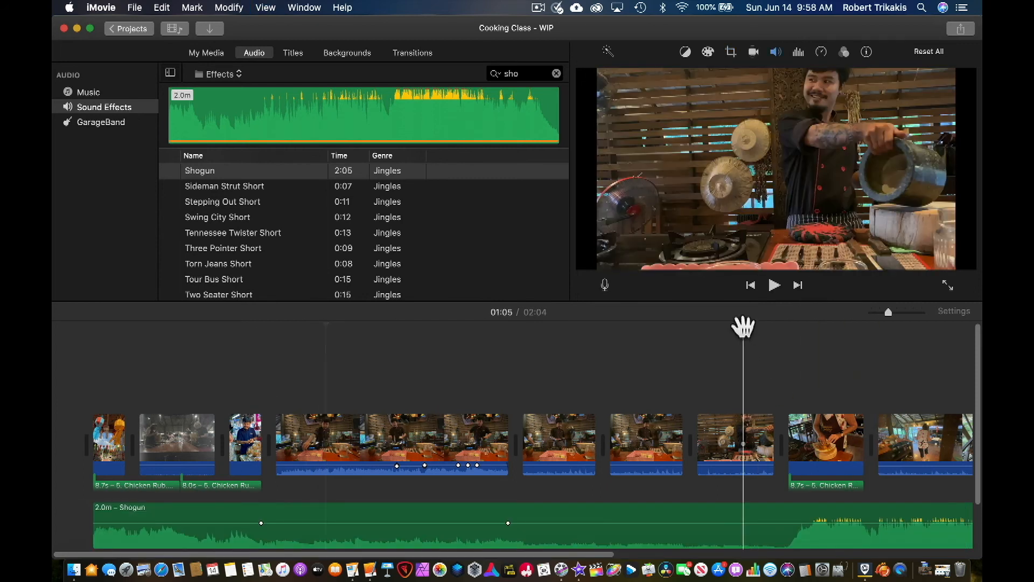
key("space")
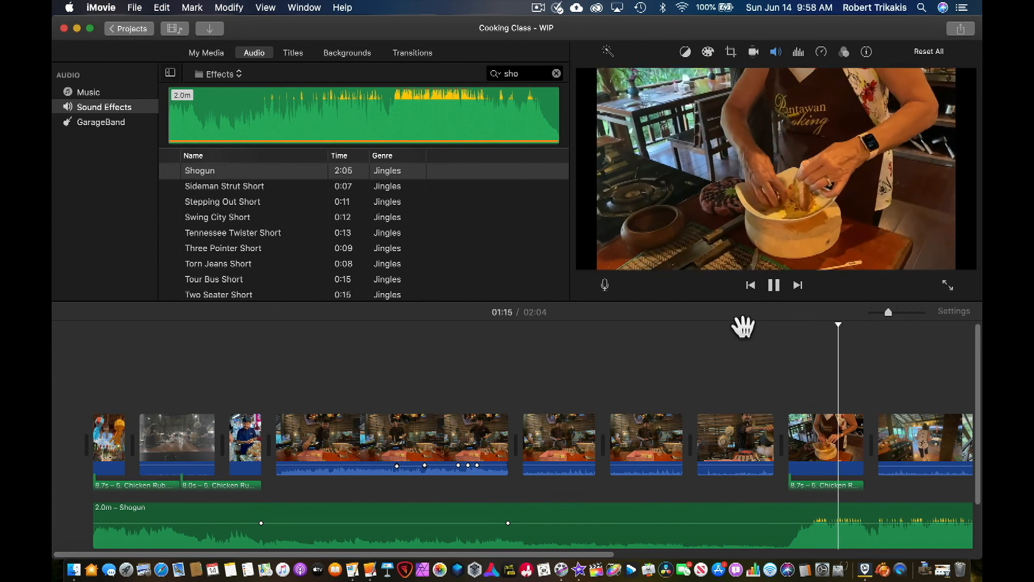
left_click(742, 334)
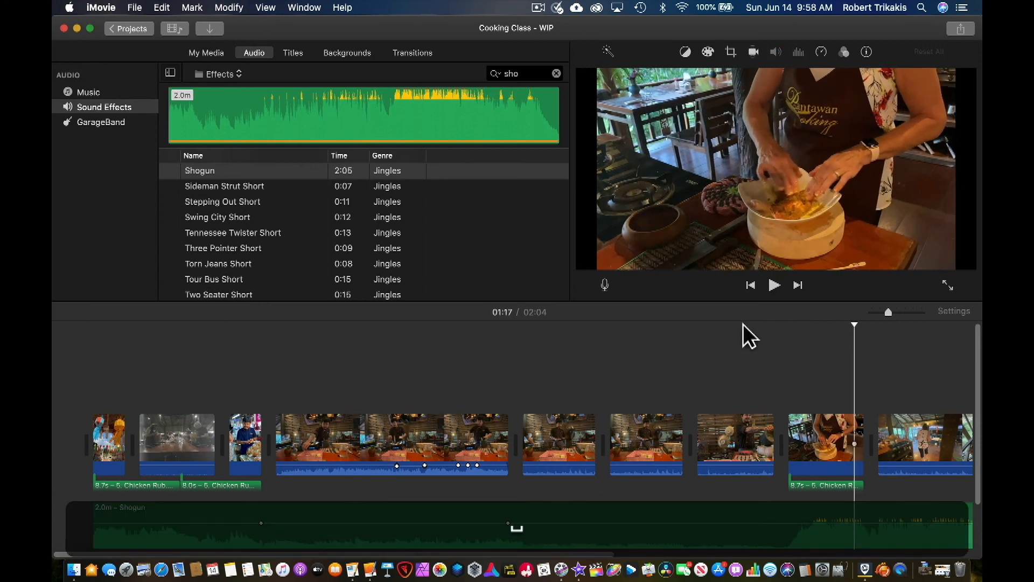
Step: Set the volume of the Shogun track to 60% and play briefly from about 01:20 to check it
left_click(912, 509)
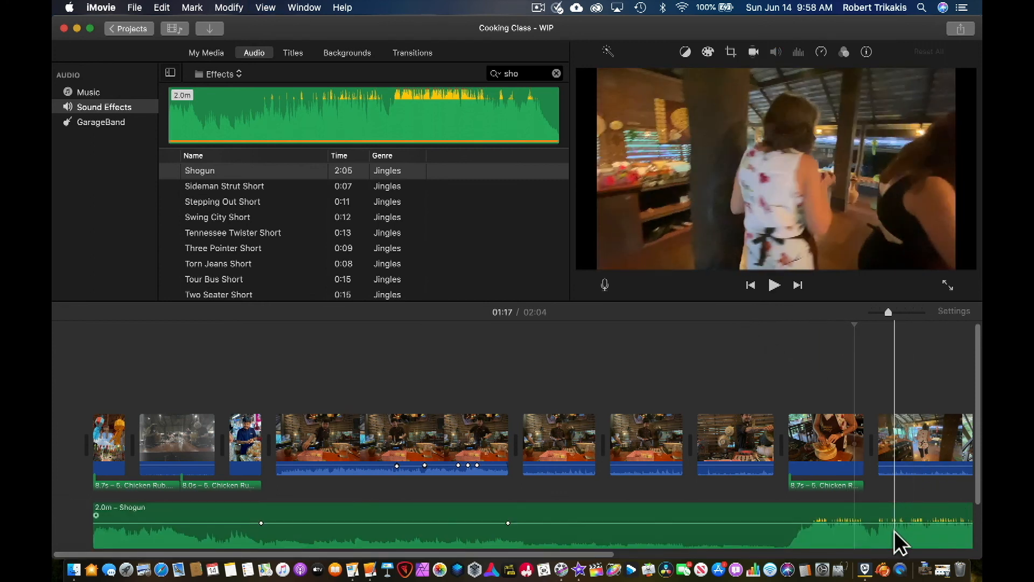
left_click(896, 544)
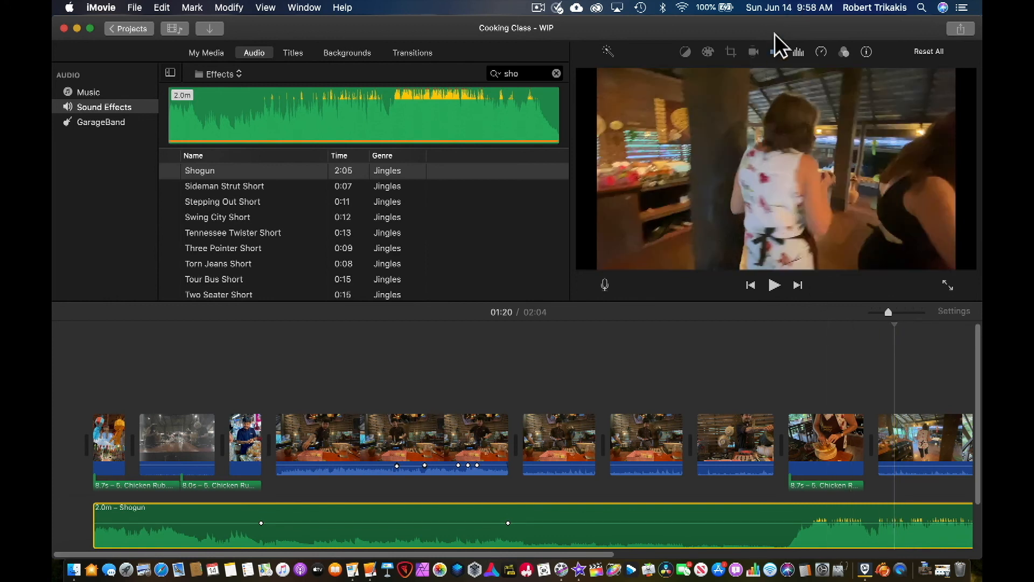
left_click(776, 52)
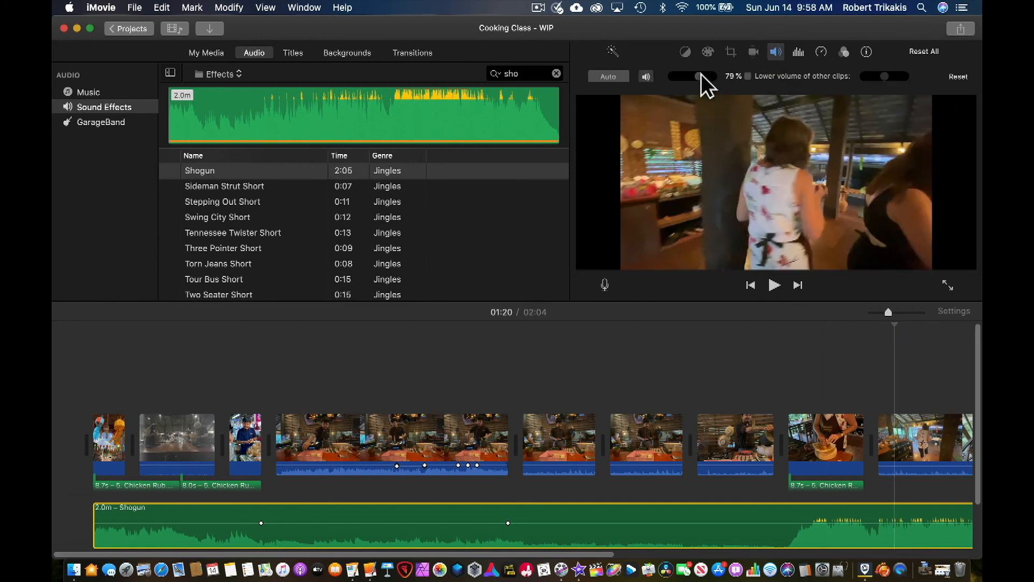
left_click_drag(699, 76, 693, 76)
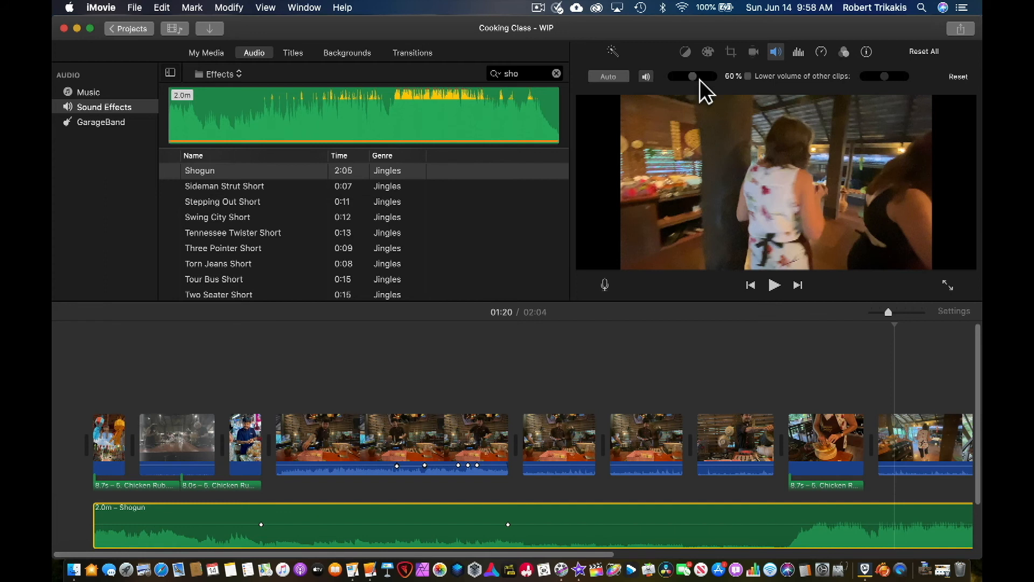
key("space")
key("space")
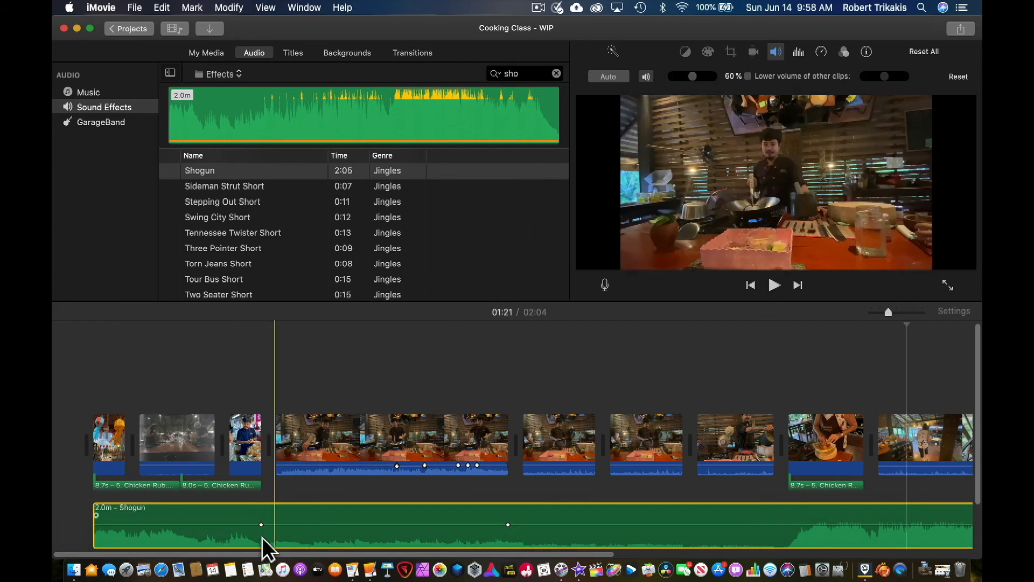
Step: Select the long cooking clip and review its volume keyframes and the fade handle at its start
left_click(334, 420)
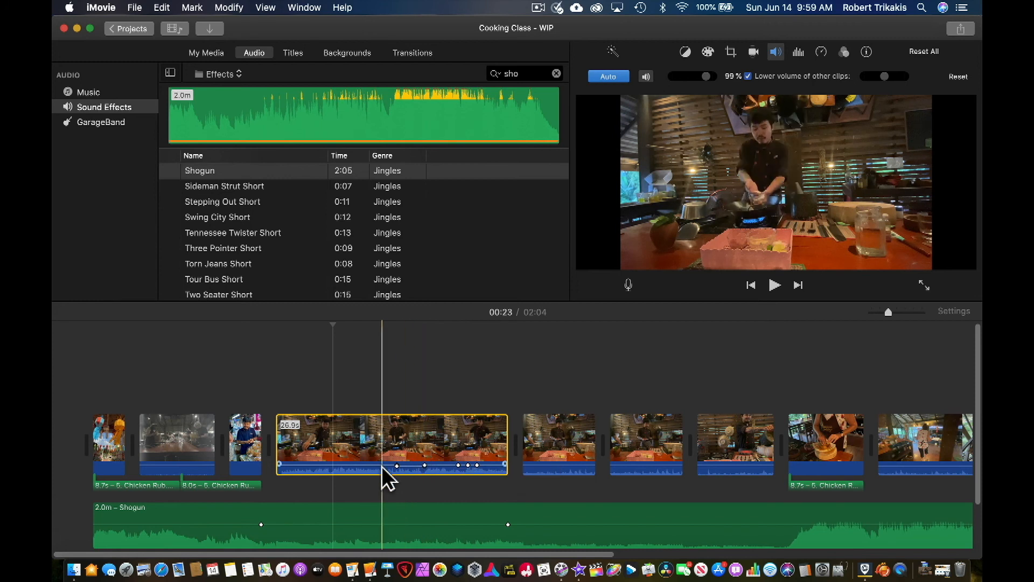
left_click(386, 439)
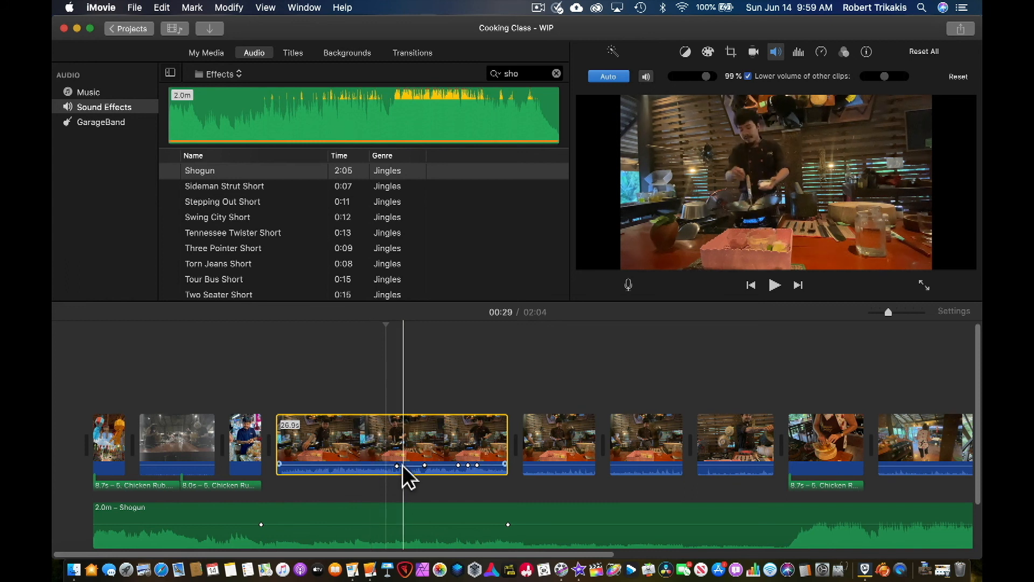
left_click_drag(278, 465, 273, 467)
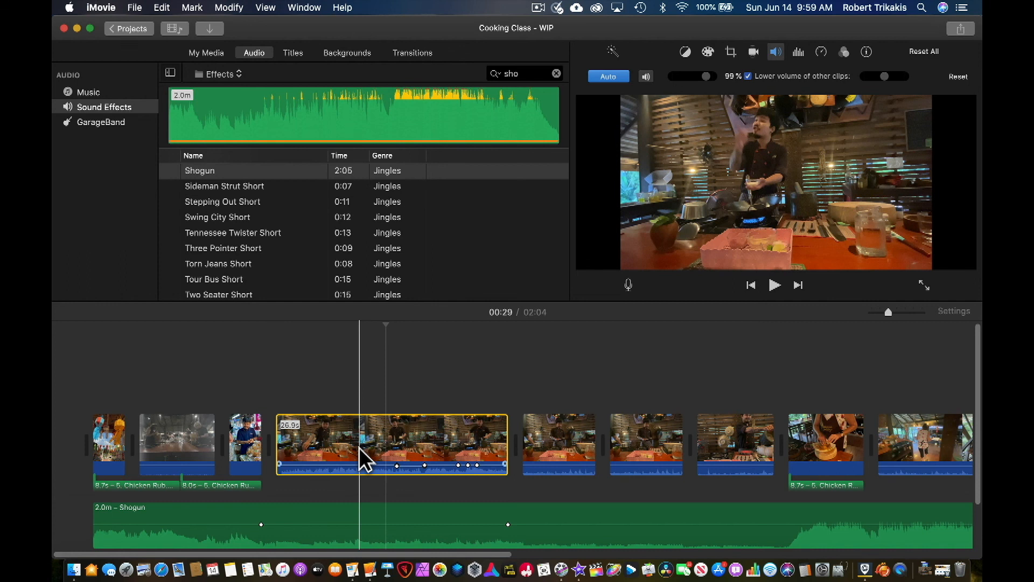